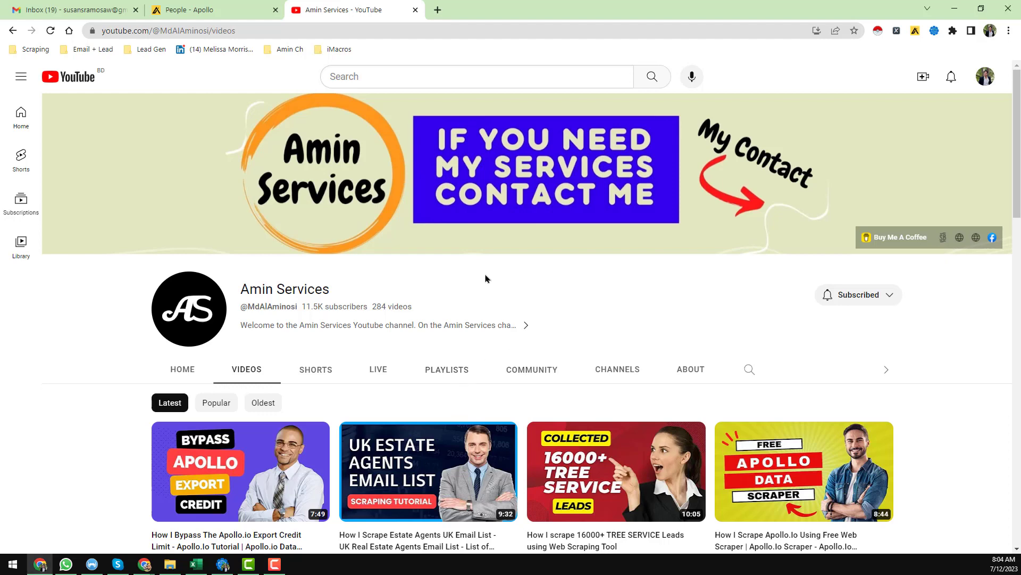
Step: Bring up the 'United Kingdom_UK HR Leads - 122K RV' workbook over the YouTube videos page
scroll(475, 297, "down", 4)
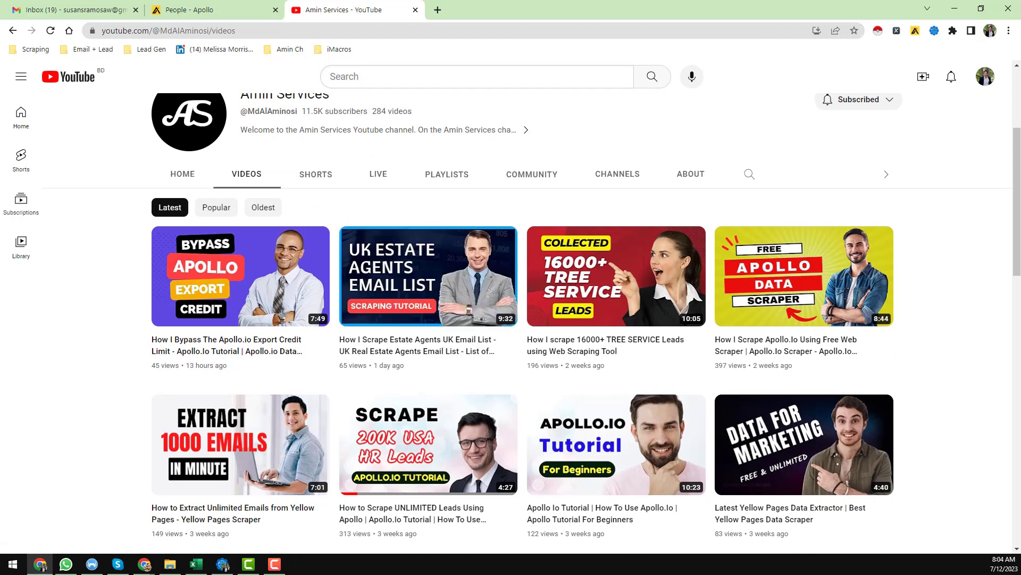
key("alt+Tab")
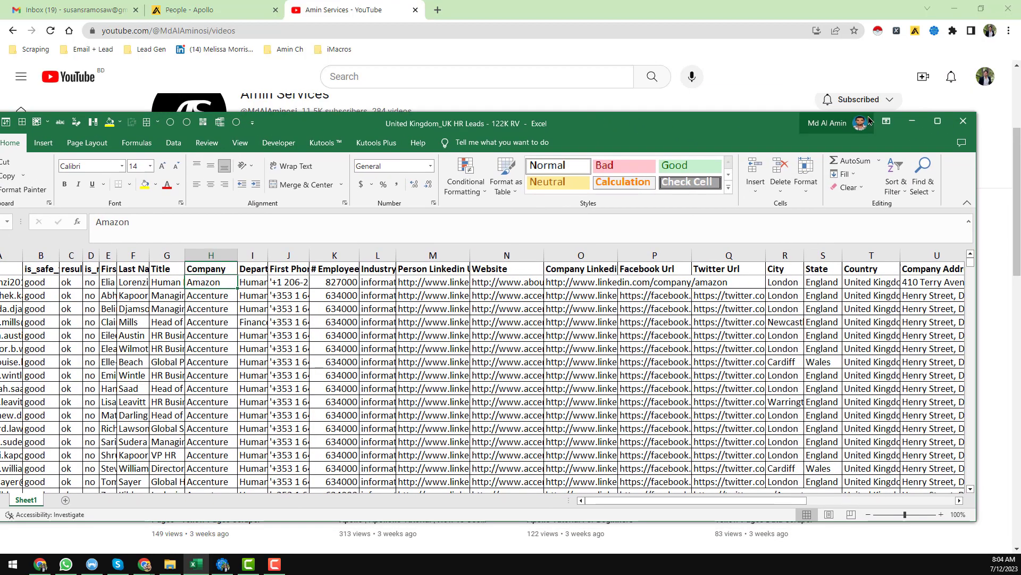
Step: Maximize the HR leads sheet, autofit the State column, check the 122000 row count, and save
left_click(937, 123)
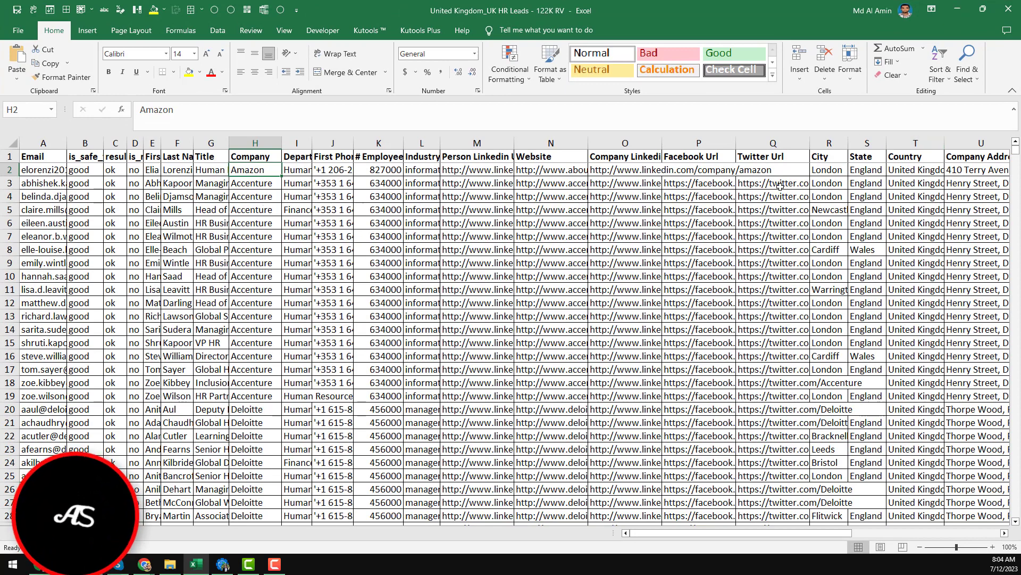
left_click(864, 171)
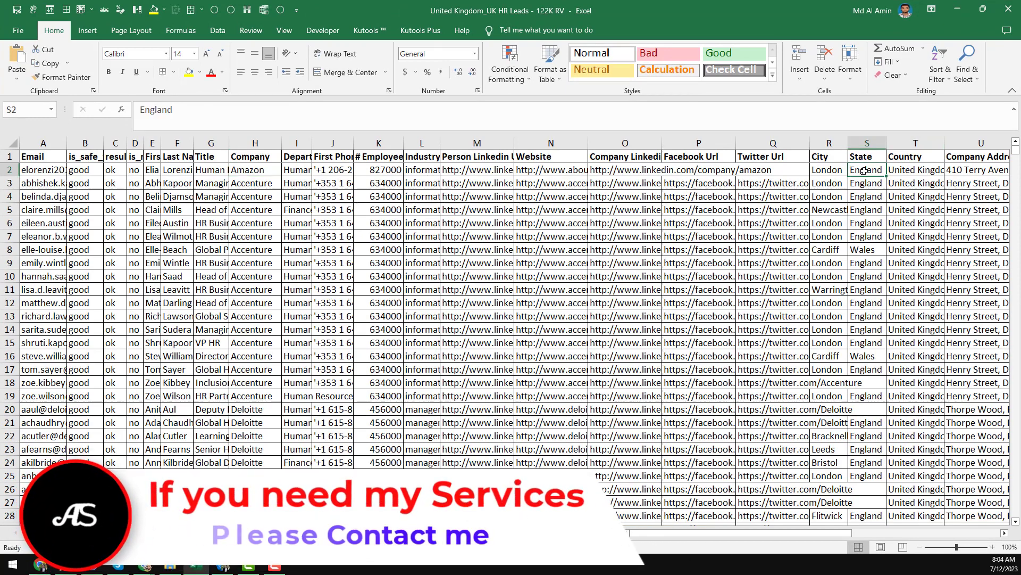
double_click(886, 143)
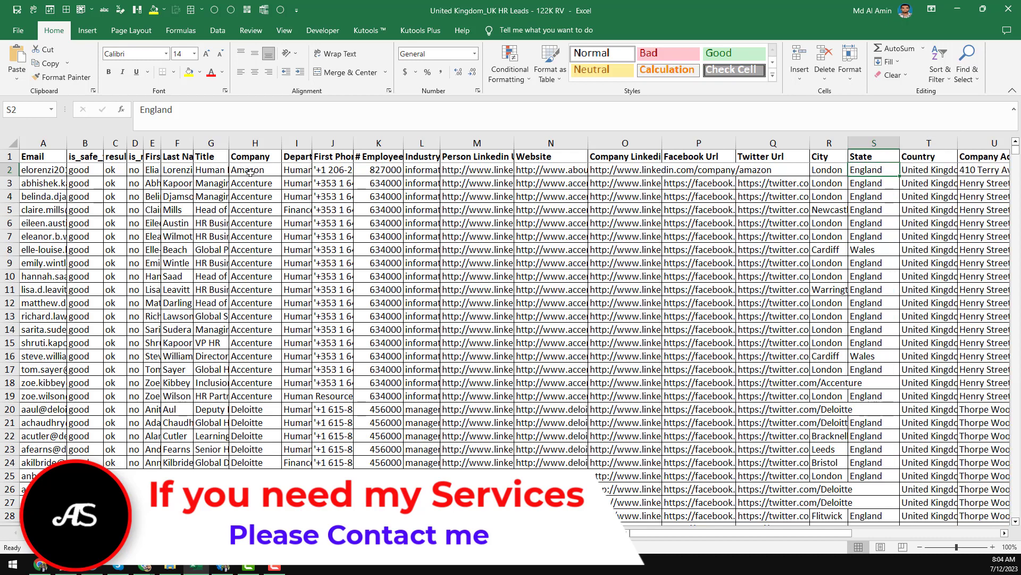
left_click(43, 143)
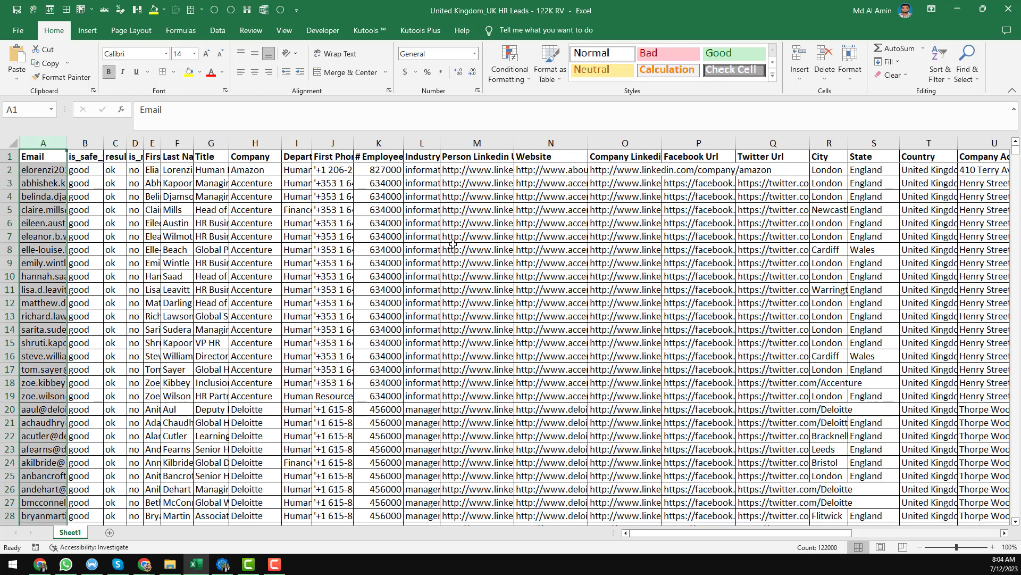
left_click(936, 175)
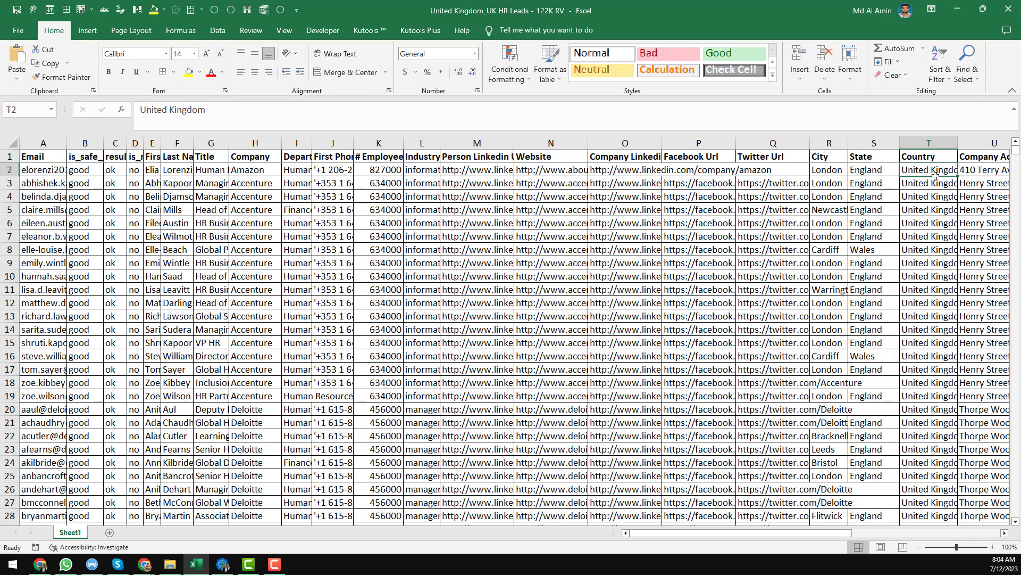
key("ctrl+s")
Step: Show the Reoon bulk email verifier full-screen, then restore it to a smaller floating window
left_click(956, 10)
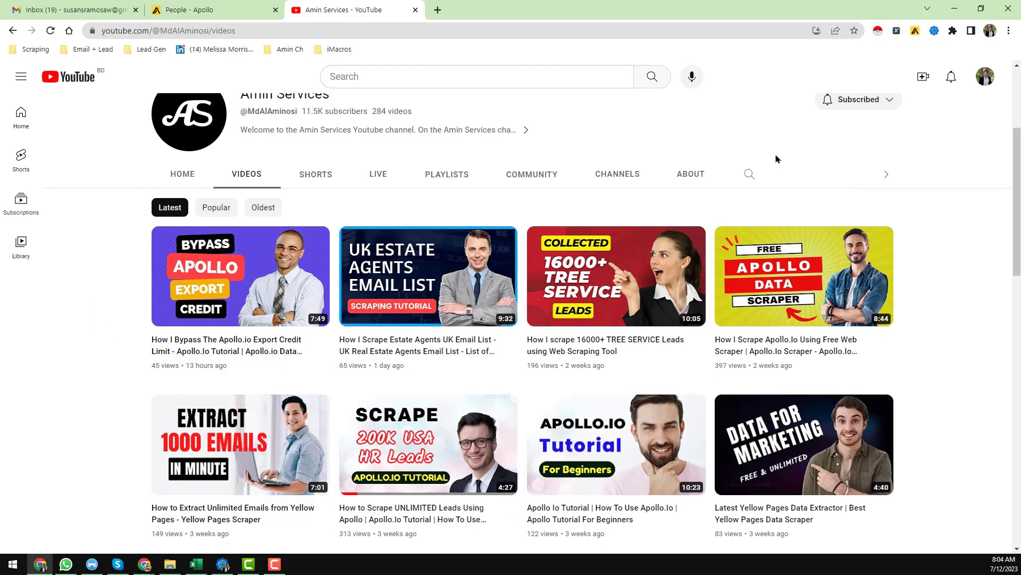
left_click(144, 564)
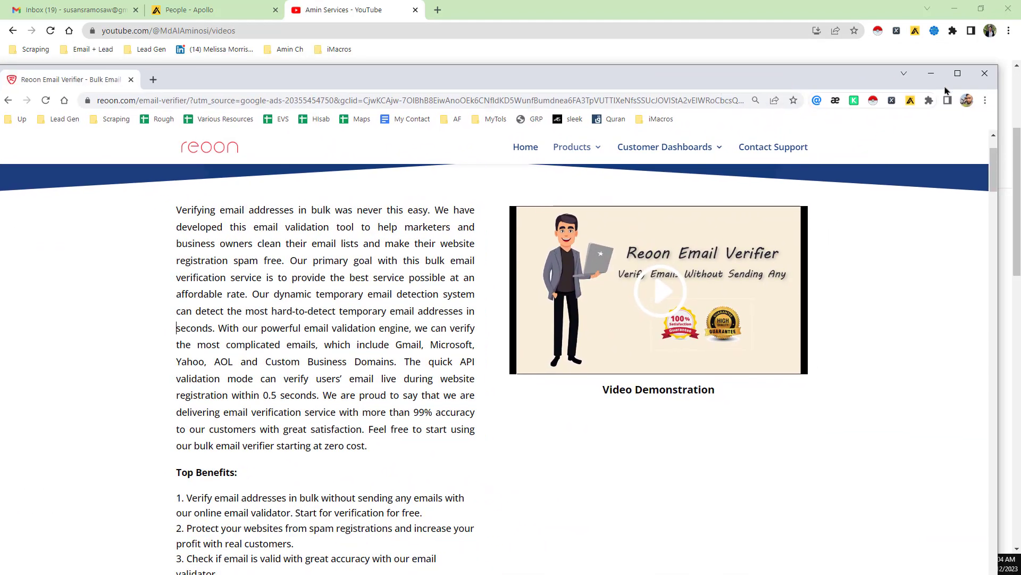
left_click(957, 74)
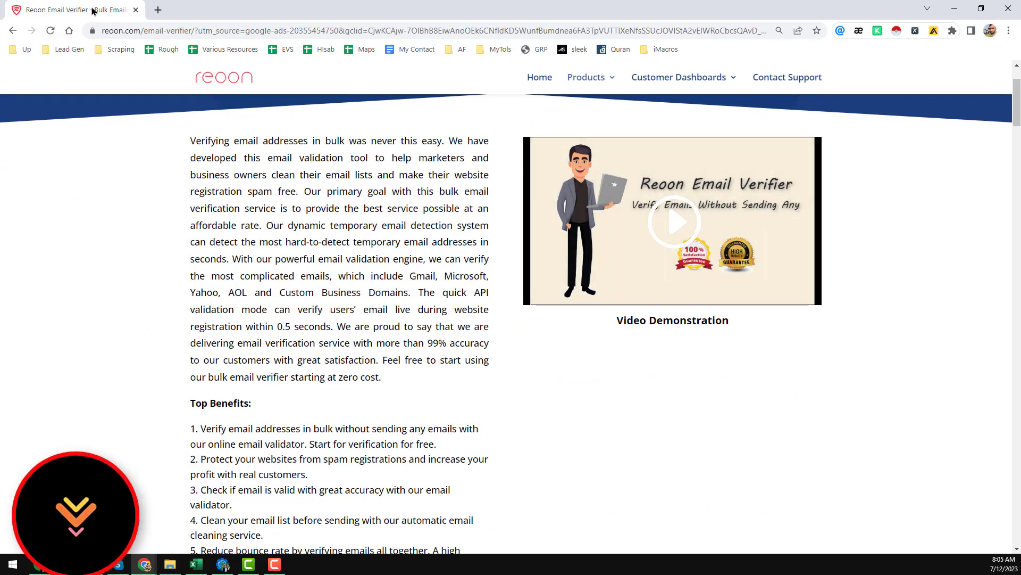
left_click_drag(107, 16, 306, 153)
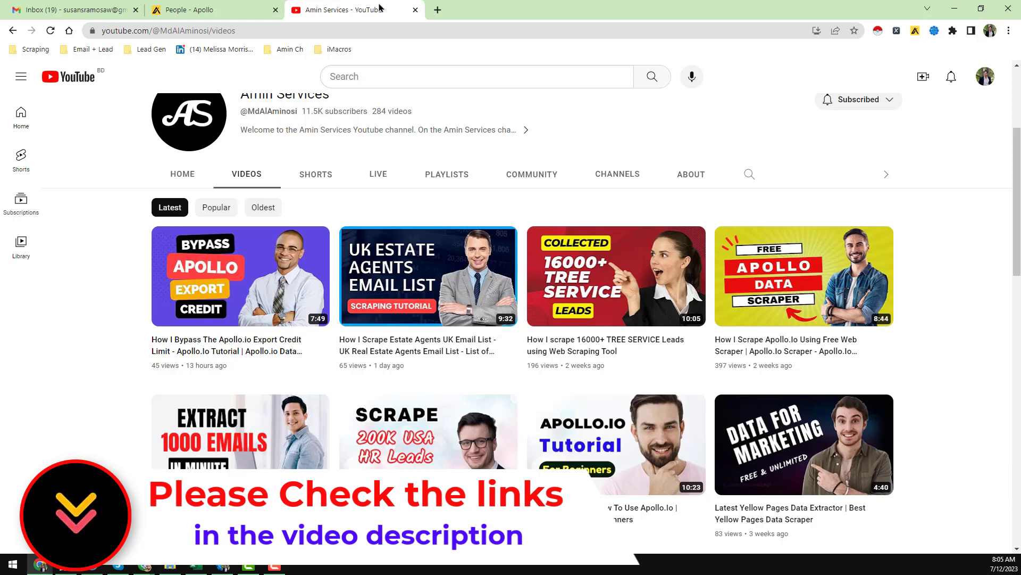
Step: Close the YouTube channel tab to reveal Apollo's UK HR People search with 115.8K results
scroll(486, 102, "up", 2)
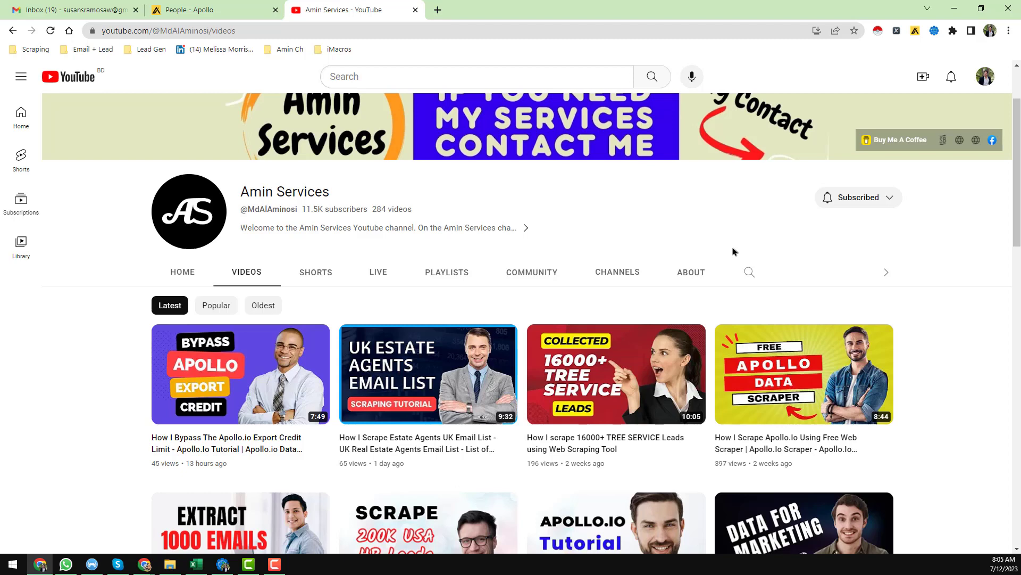
scroll(540, 289, "up", 2)
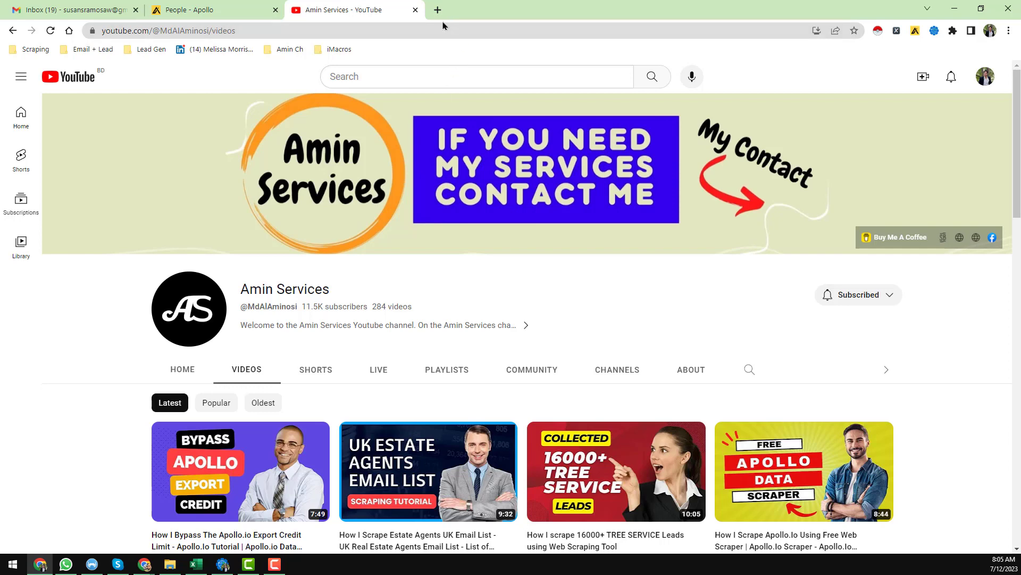
left_click(416, 11)
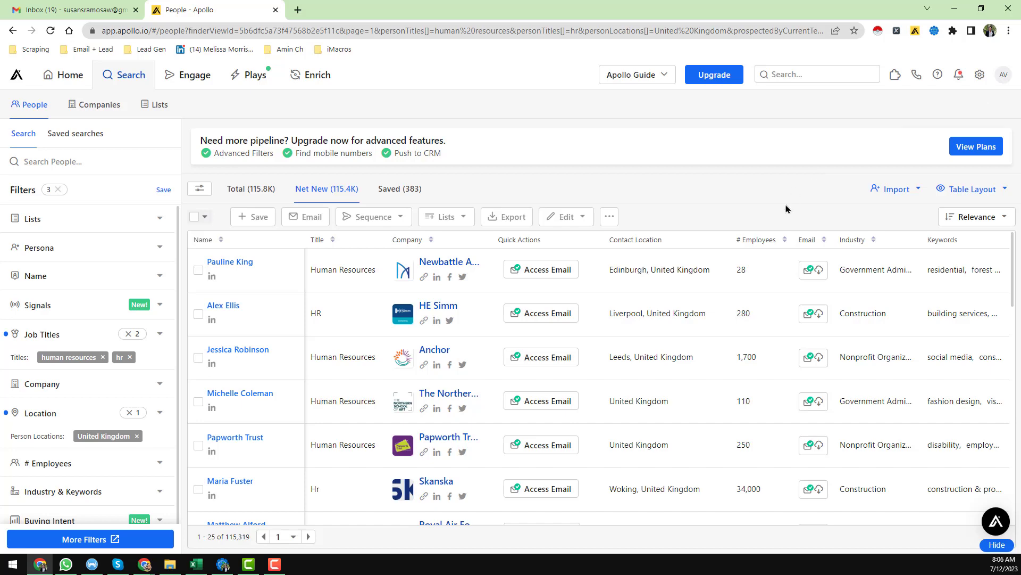
Step: Look over the 115,319 UK HR results and open the AV profile dropdown
scroll(745, 255, "down", 2)
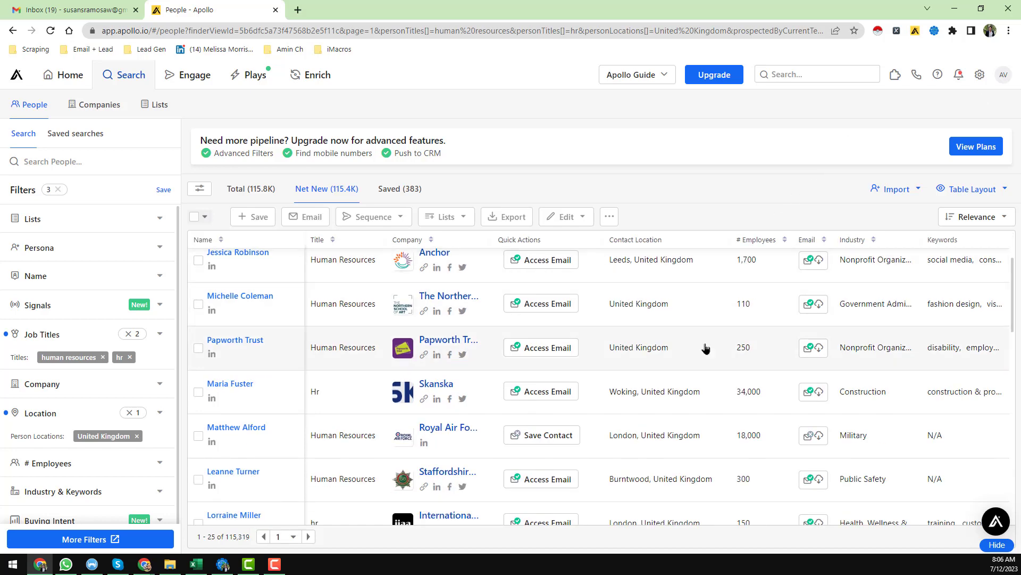
scroll(705, 347, "down", 5)
scroll(705, 348, "down", 2)
scroll(705, 348, "up", 8)
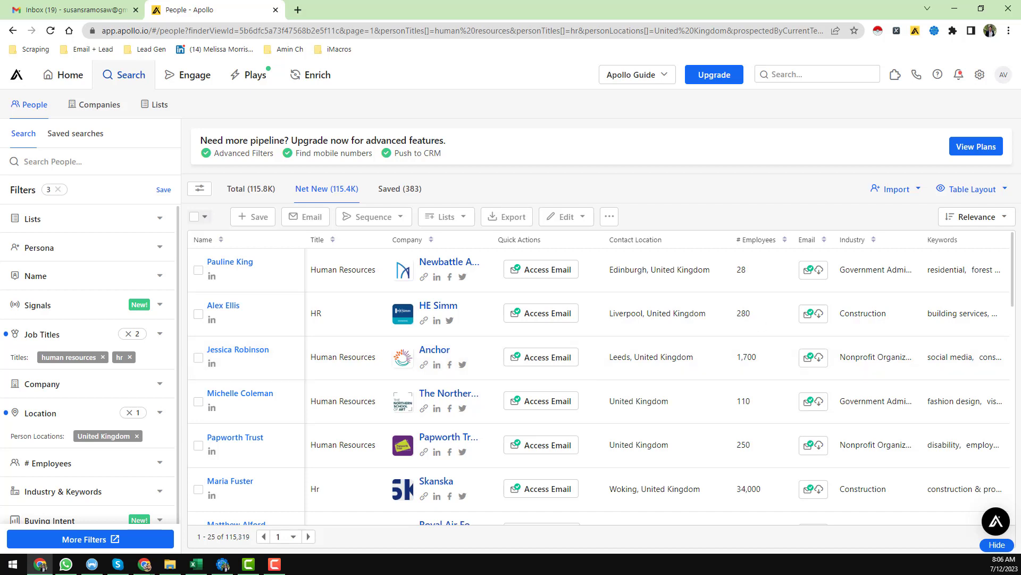
left_click(1003, 76)
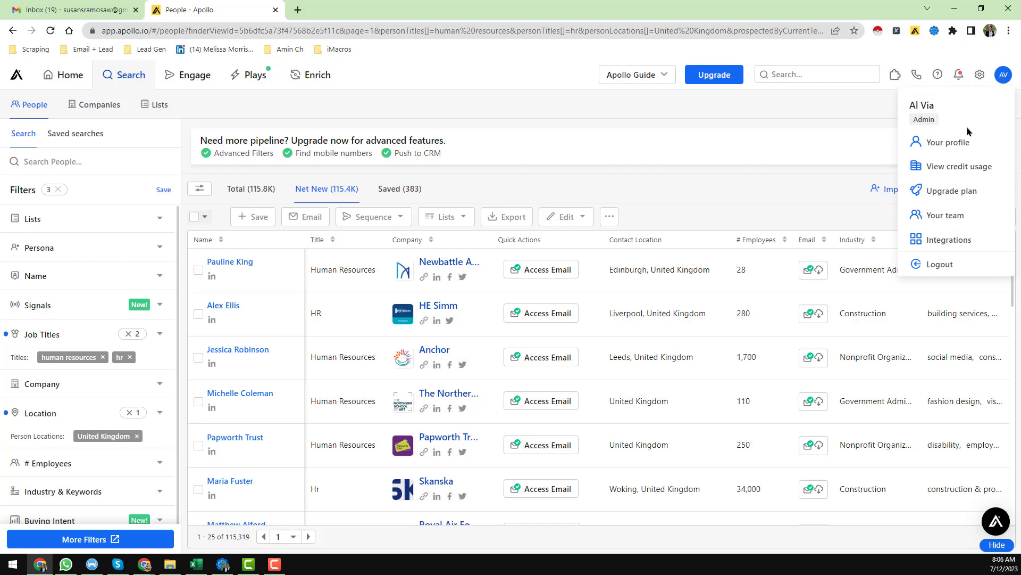
right_click(963, 168)
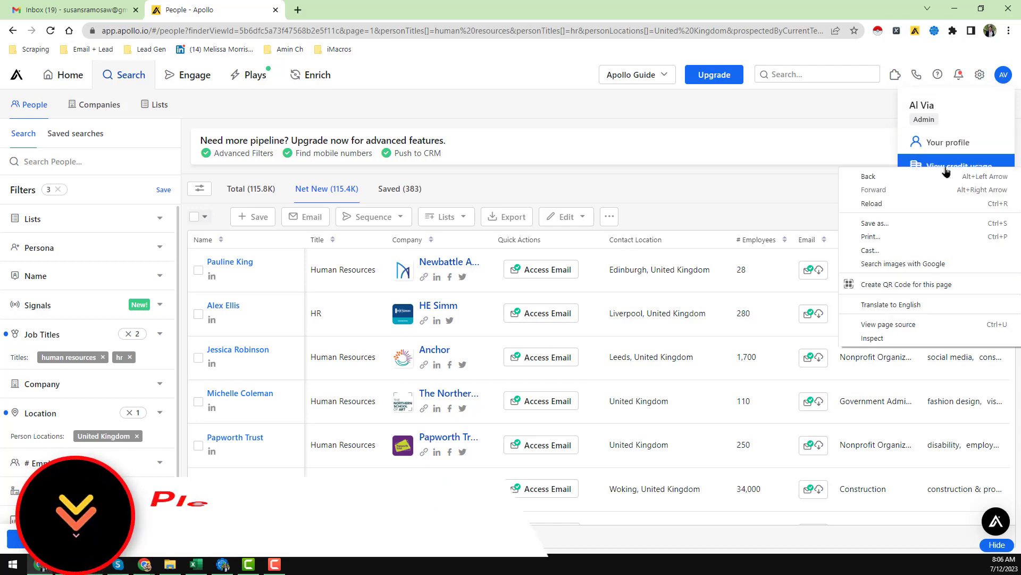
Step: Check this cycle's Export and Email credit usage, then return to the UK HR search results
left_click(963, 168)
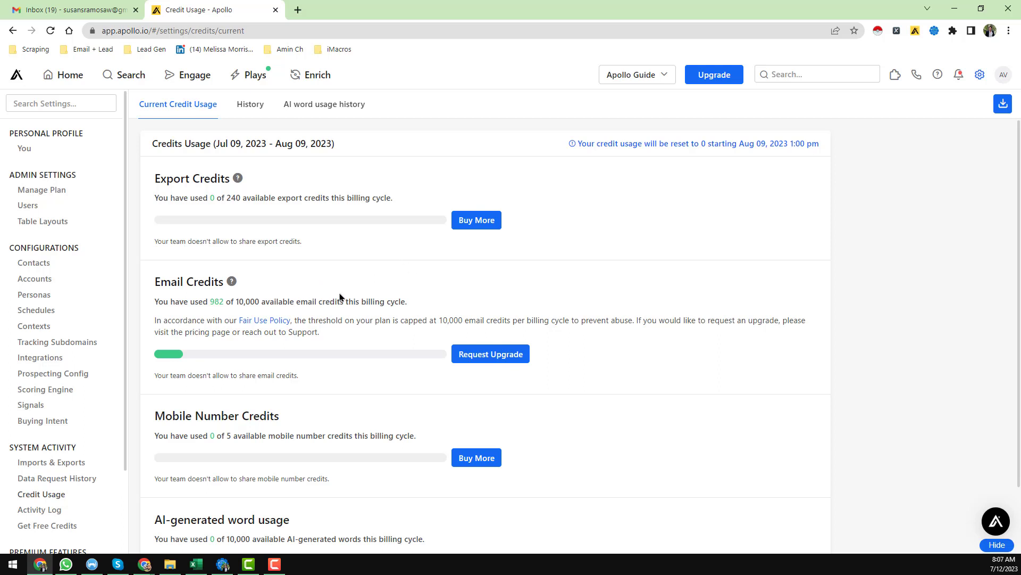
left_click(12, 31)
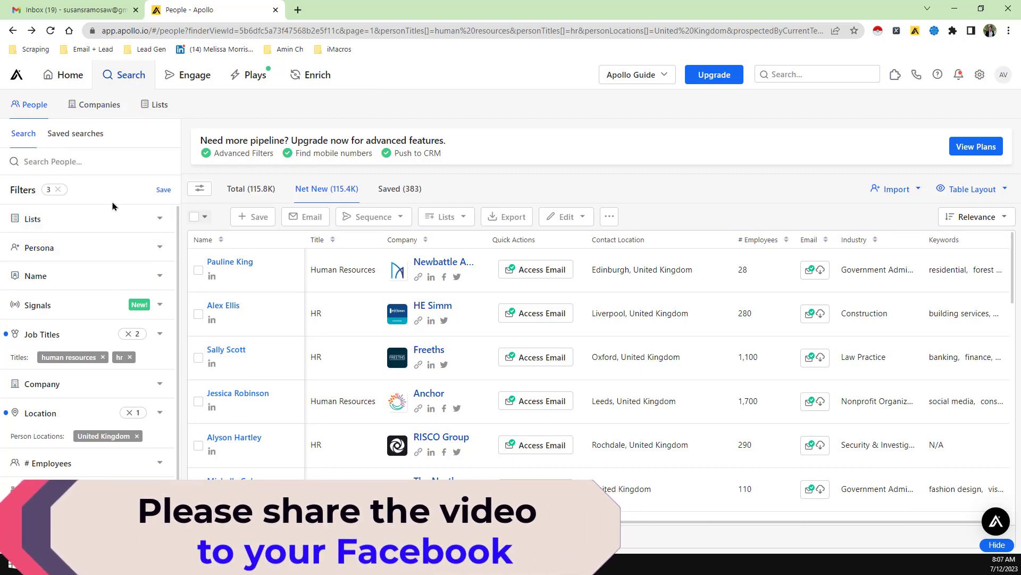
scroll(90, 318, "down", 2)
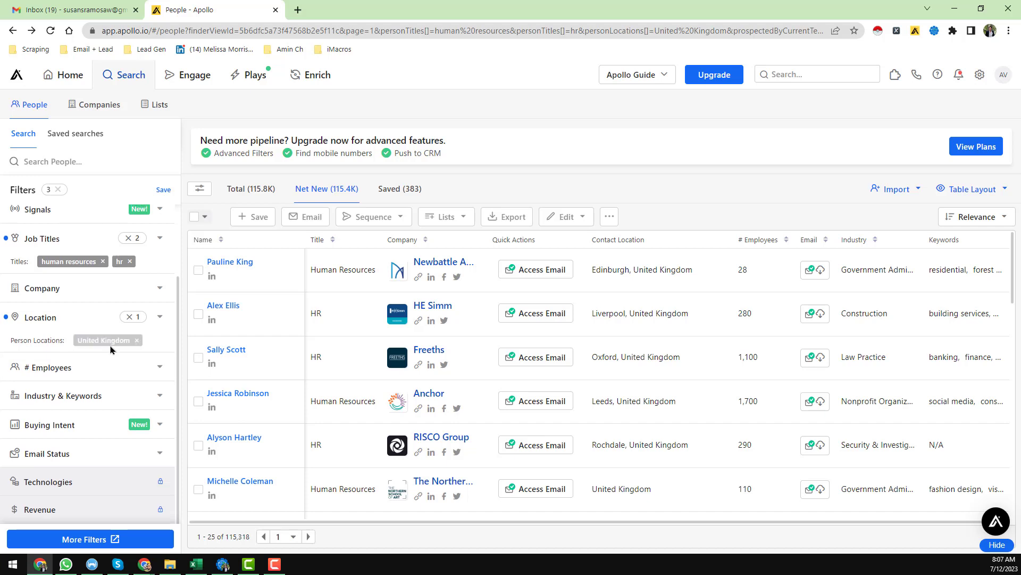
scroll(111, 349, "up", 2)
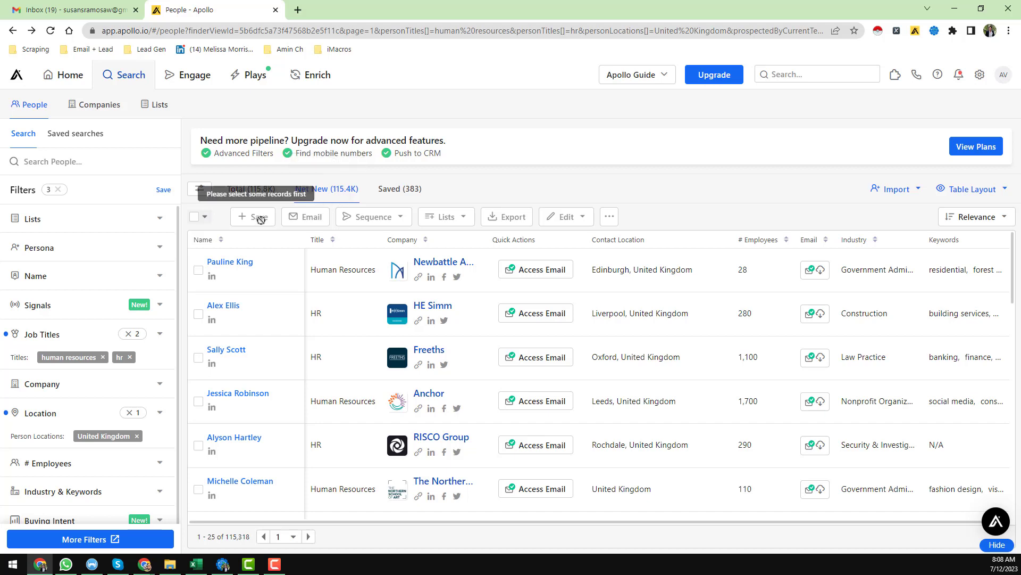
Step: Save all 25 people on the page as contacts, refresh prospects, and bring up iMacros
left_click(205, 218)
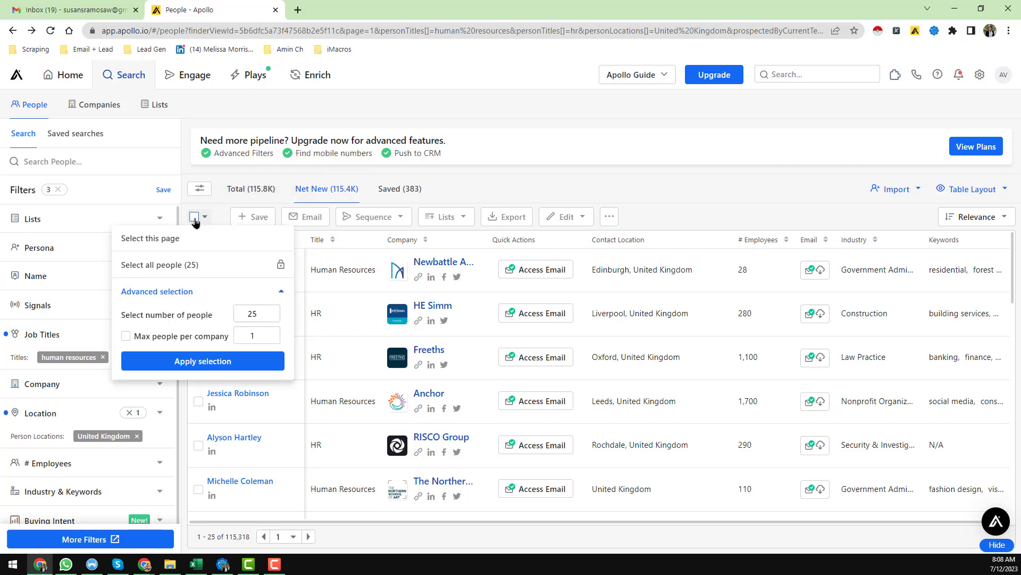
left_click(244, 362)
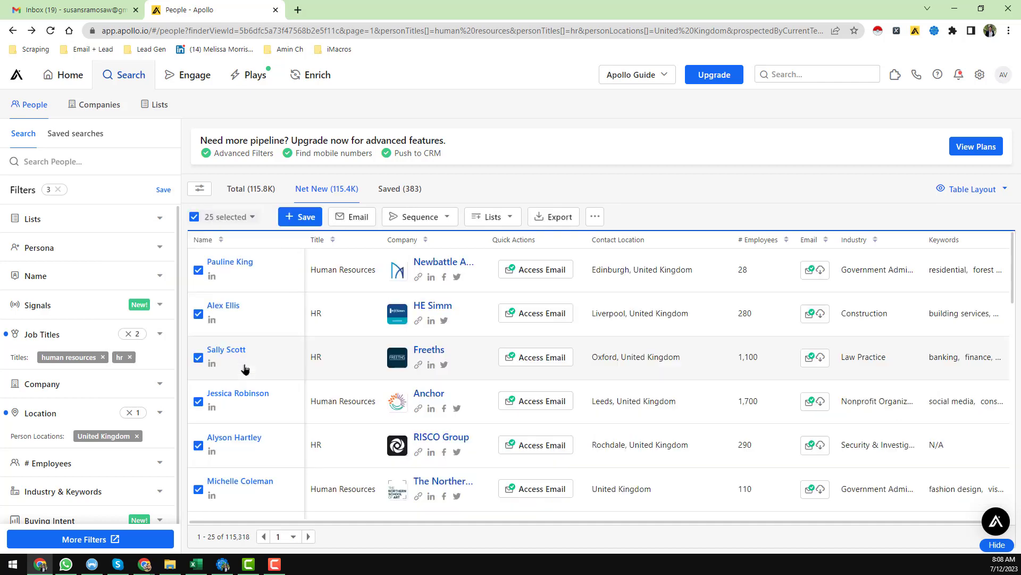
left_click(303, 222)
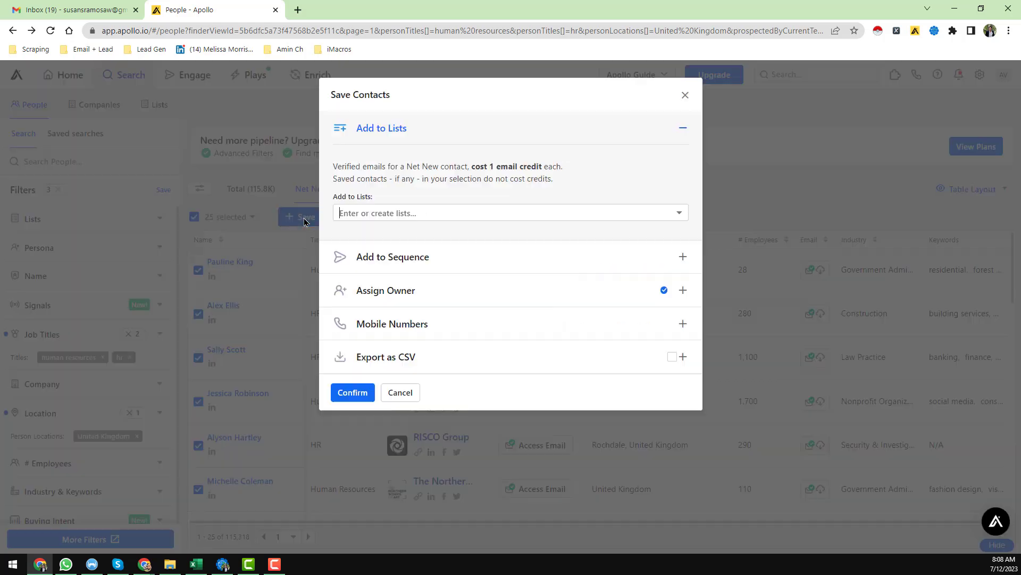
left_click(358, 392)
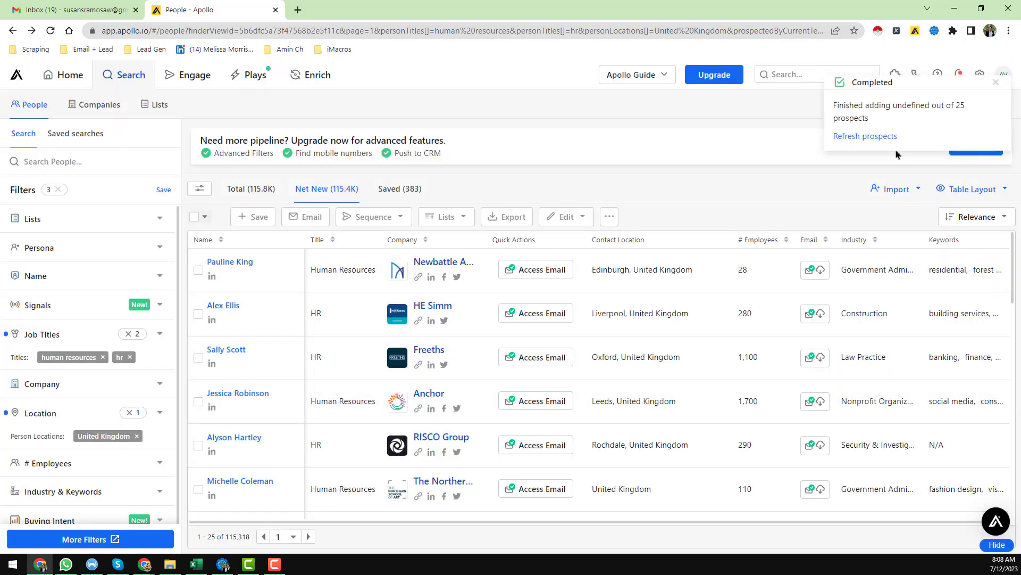
left_click(875, 138)
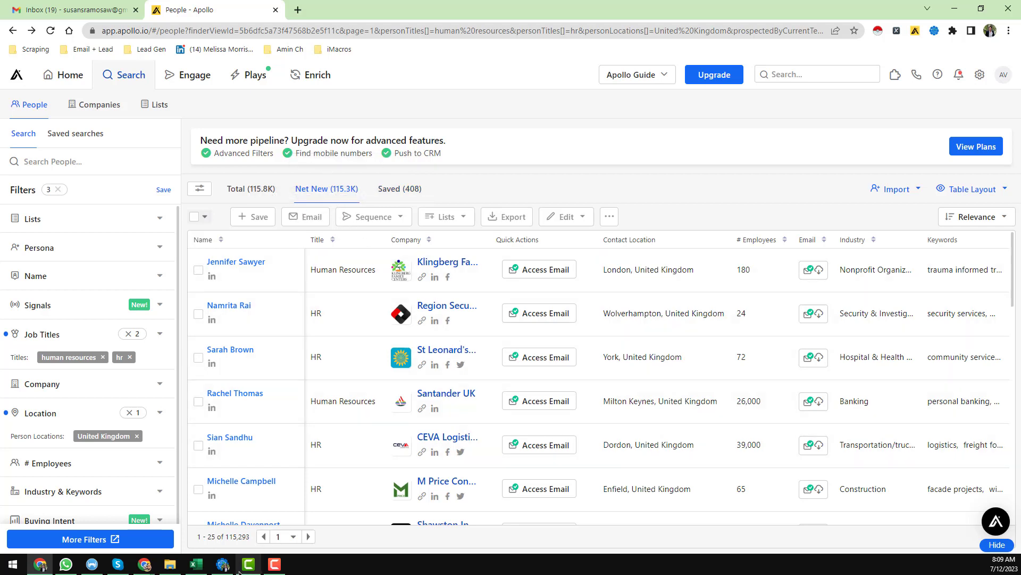
mouse_move(223, 564)
left_click(223, 511)
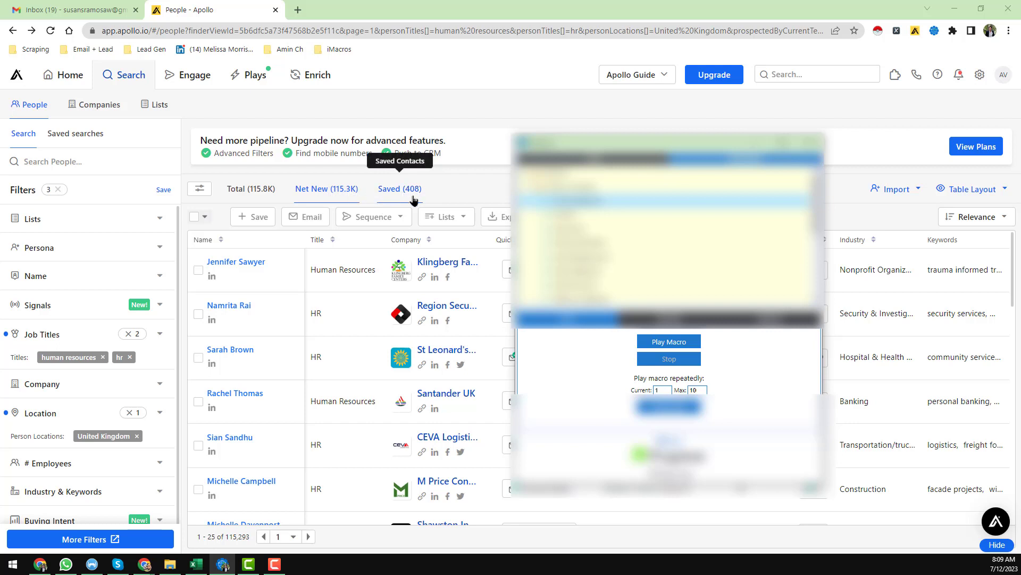
Step: Set the iMacros repeat maximum to 10 and loop the contact-saving macro
left_click(348, 197)
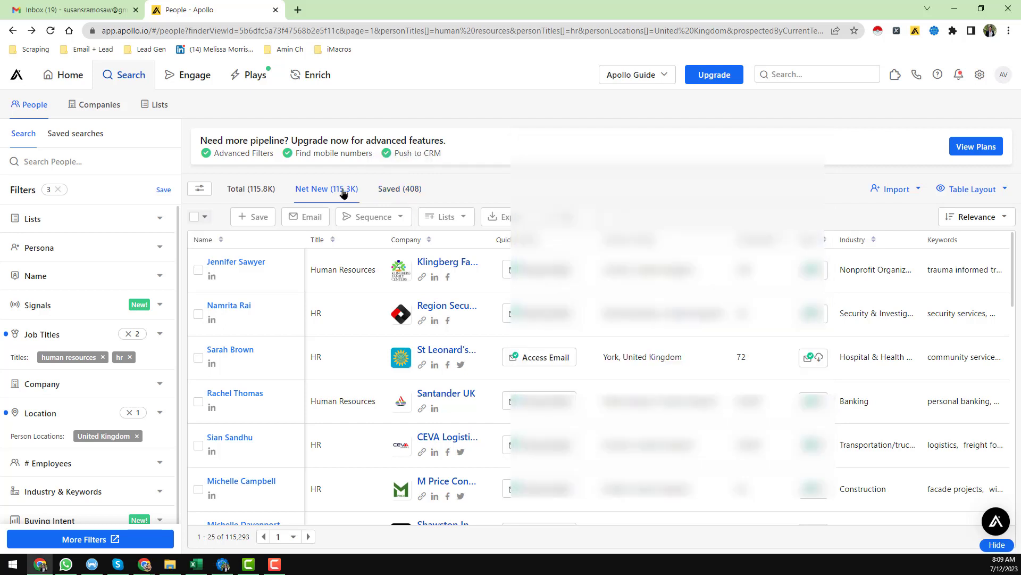
left_click(222, 564)
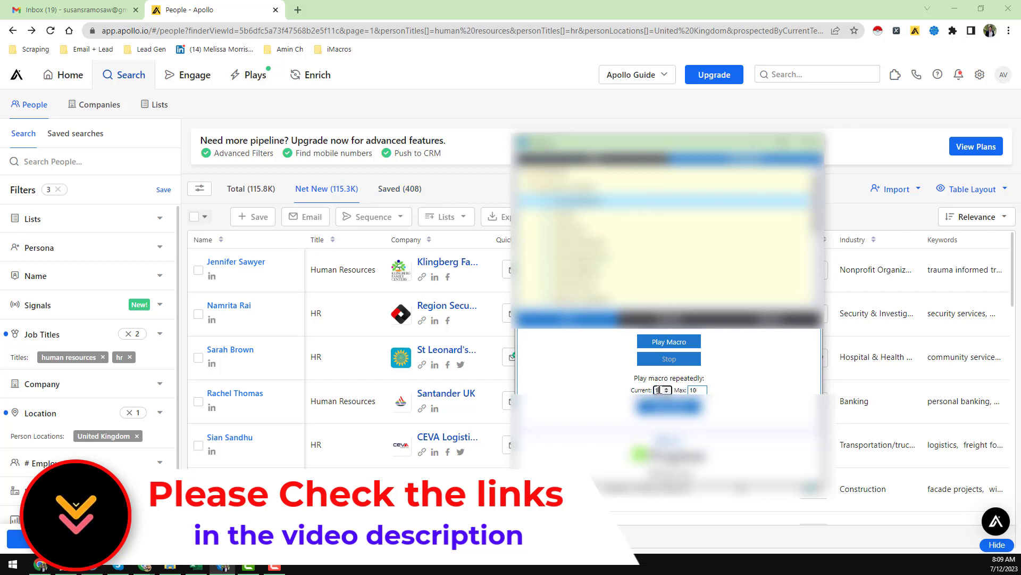
left_click(694, 390)
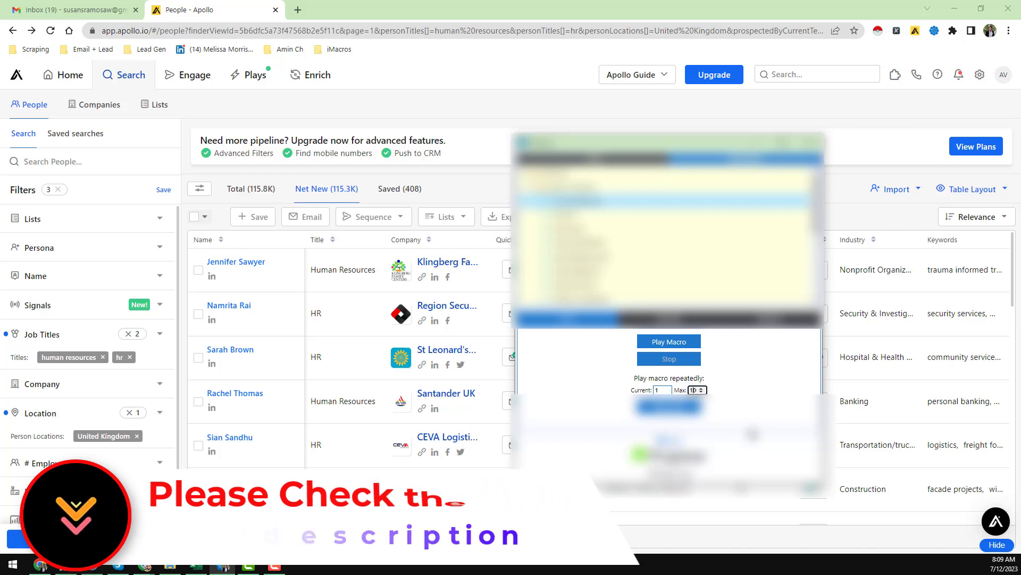
double_click(695, 390)
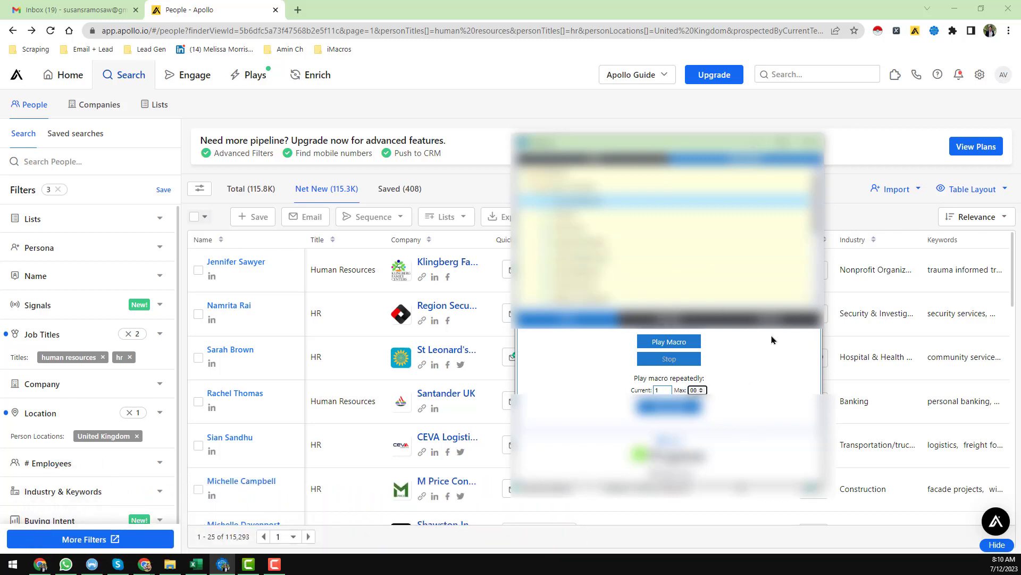
left_click(691, 414)
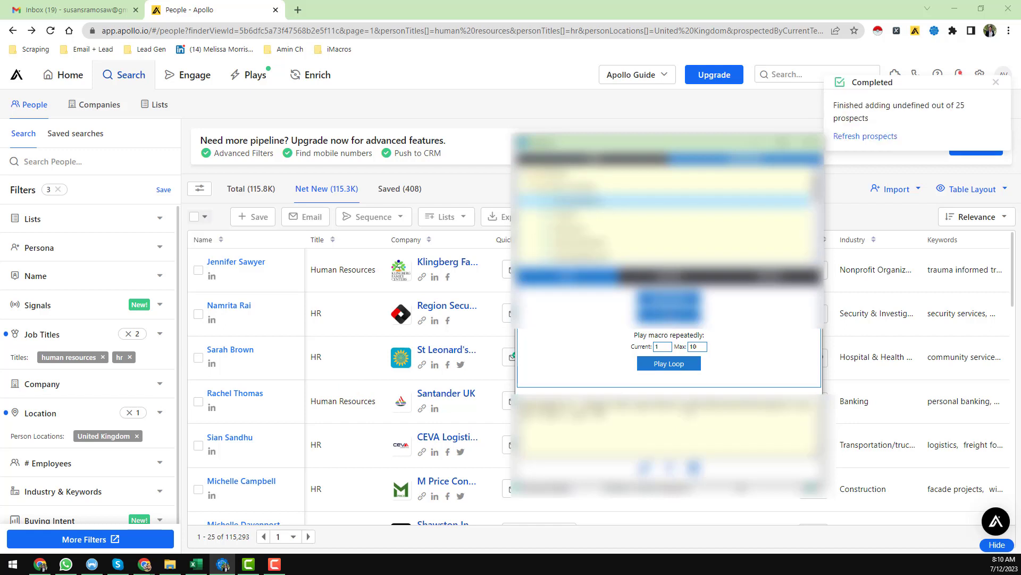
Step: Reload the Apollo people page to show 433 saved contacts and 115,269 results
left_click(338, 193)
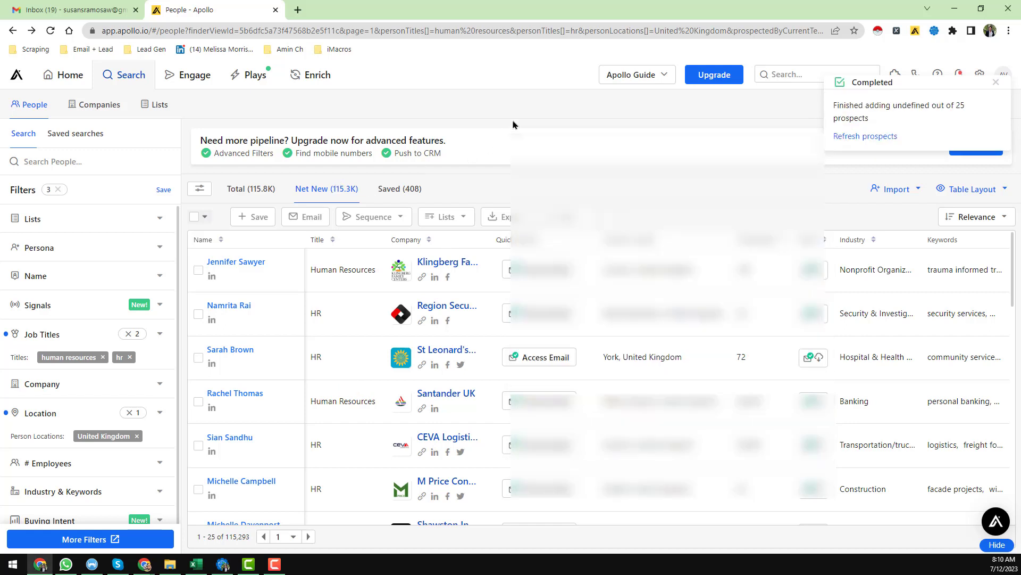
key("F5")
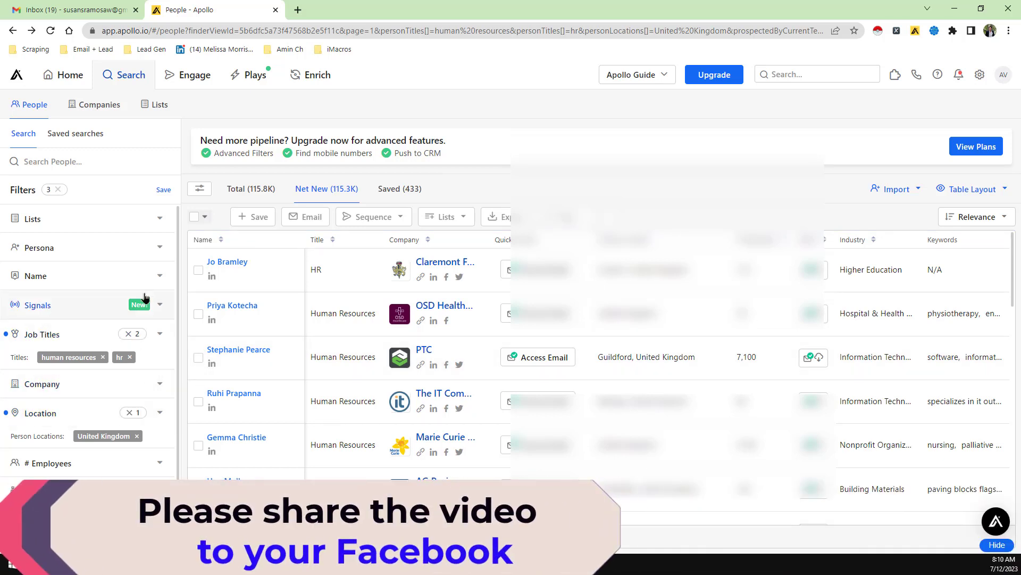
scroll(147, 389, "down", 2)
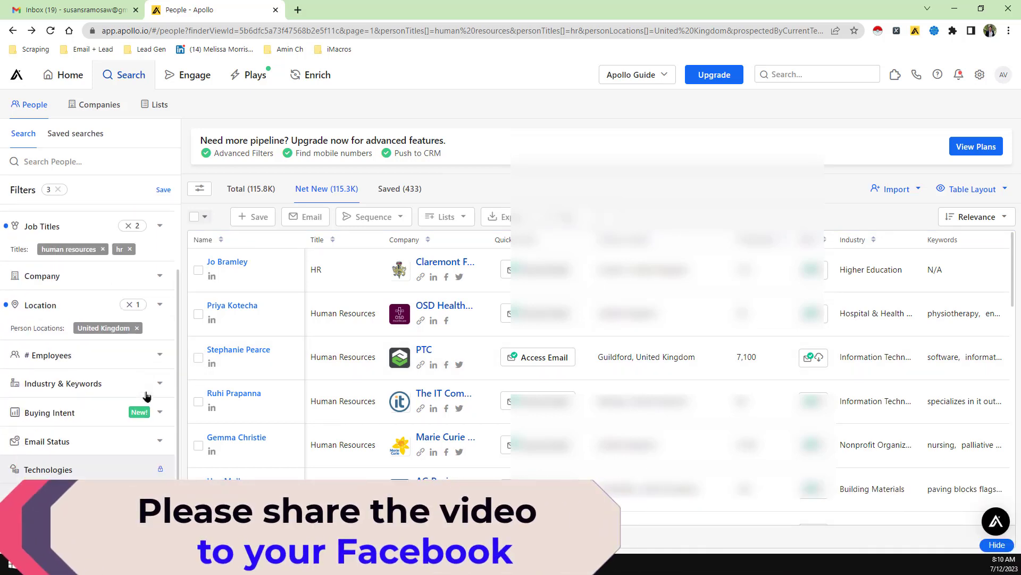
scroll(148, 393, "up", 2)
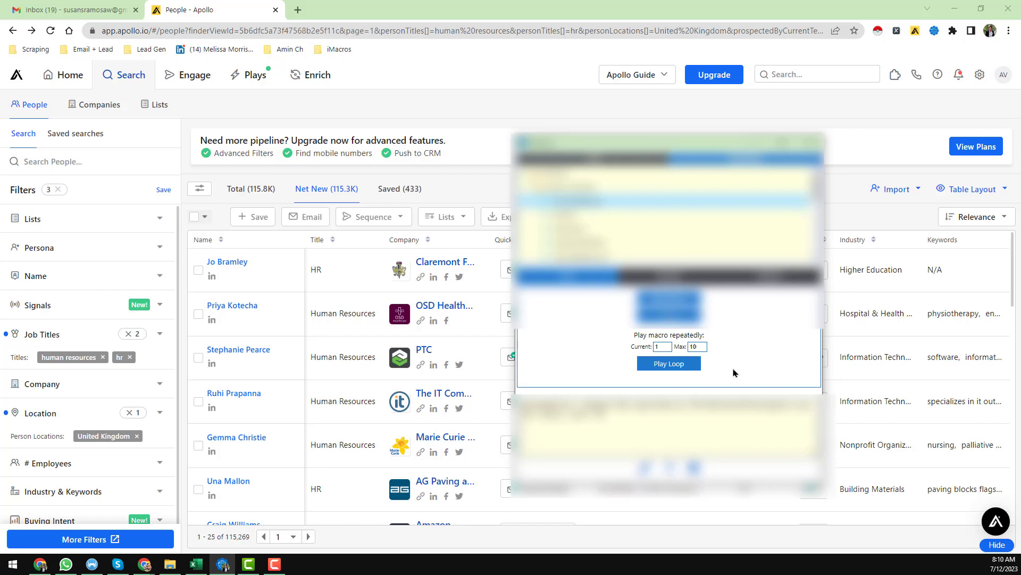
Step: Replay the iMacros save loop and stop it once saved contacts reach 502
left_click(693, 347)
left_click(695, 362)
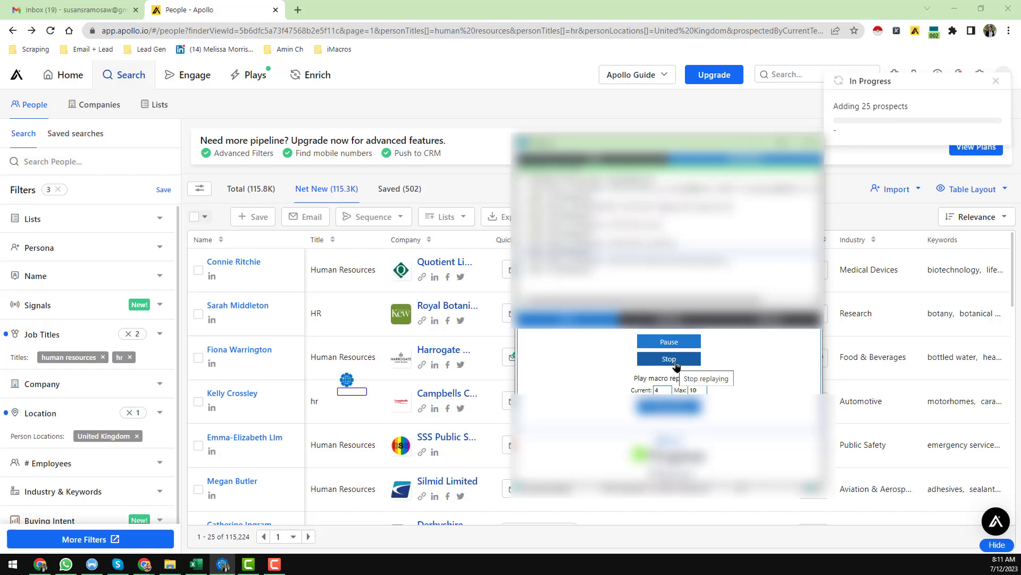
left_click(674, 359)
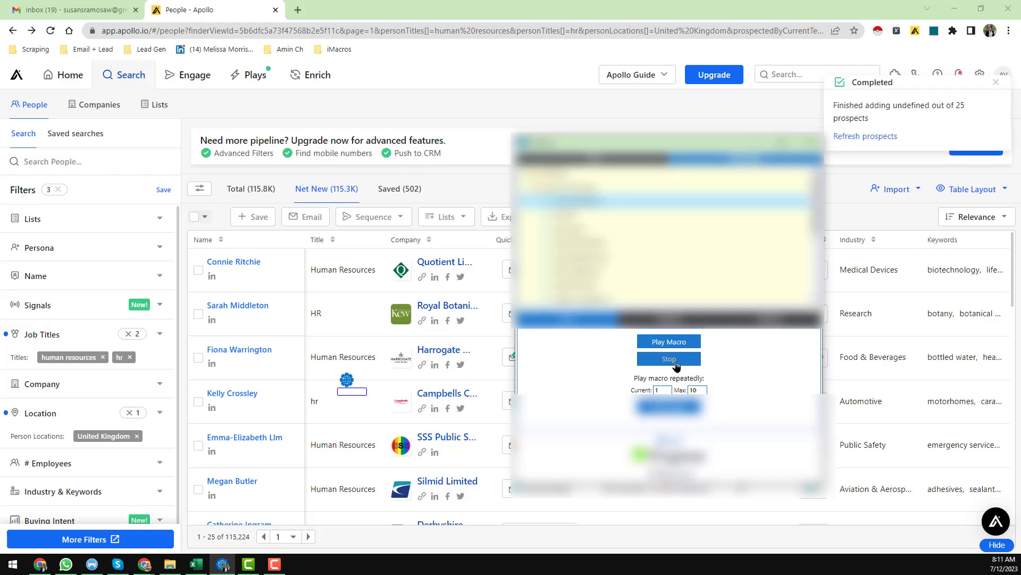
Step: Refresh the prospects after the save completes and open the Saved (508) contacts tab
left_click(881, 137)
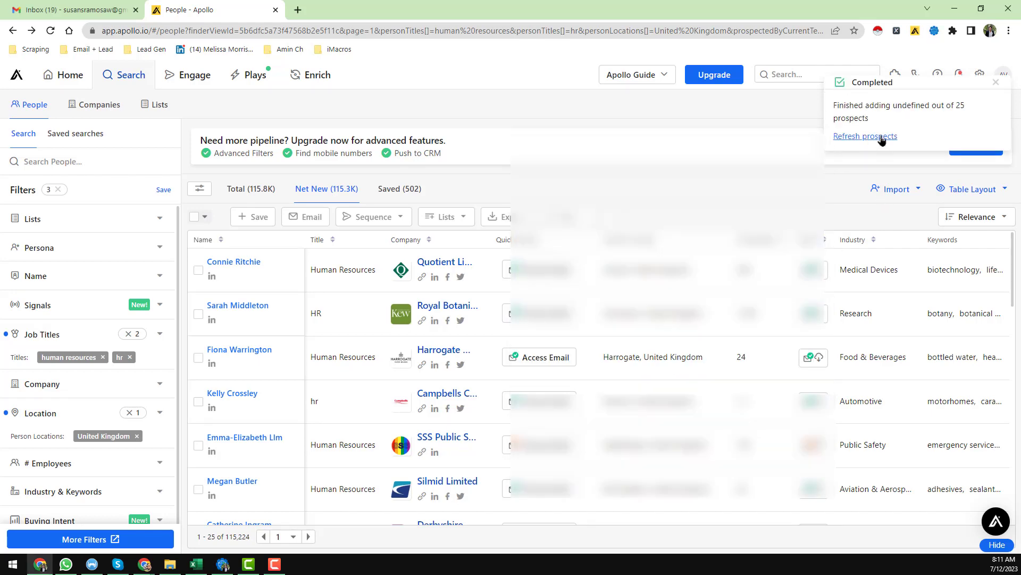
left_click(881, 137)
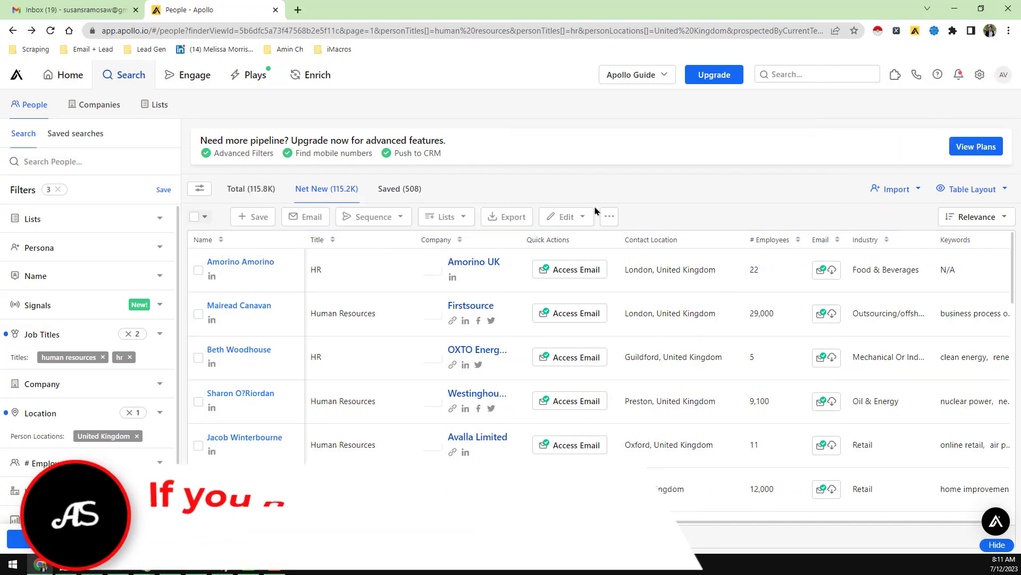
left_click(413, 190)
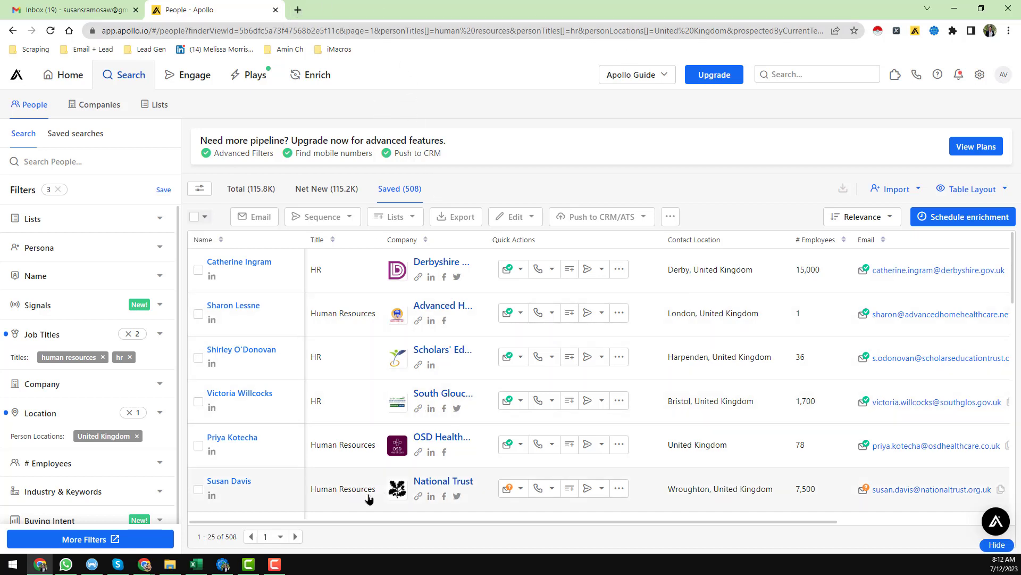
Step: Check the # Employees filter, then run Instant Data Scraper on the saved contacts table
scroll(274, 541, "down", 2)
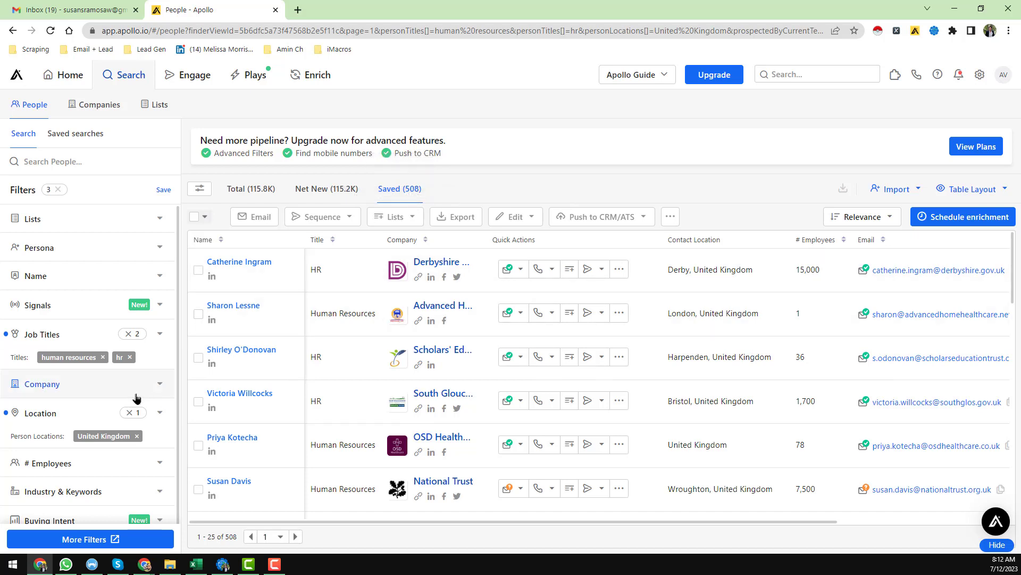
scroll(136, 396, "down", 2)
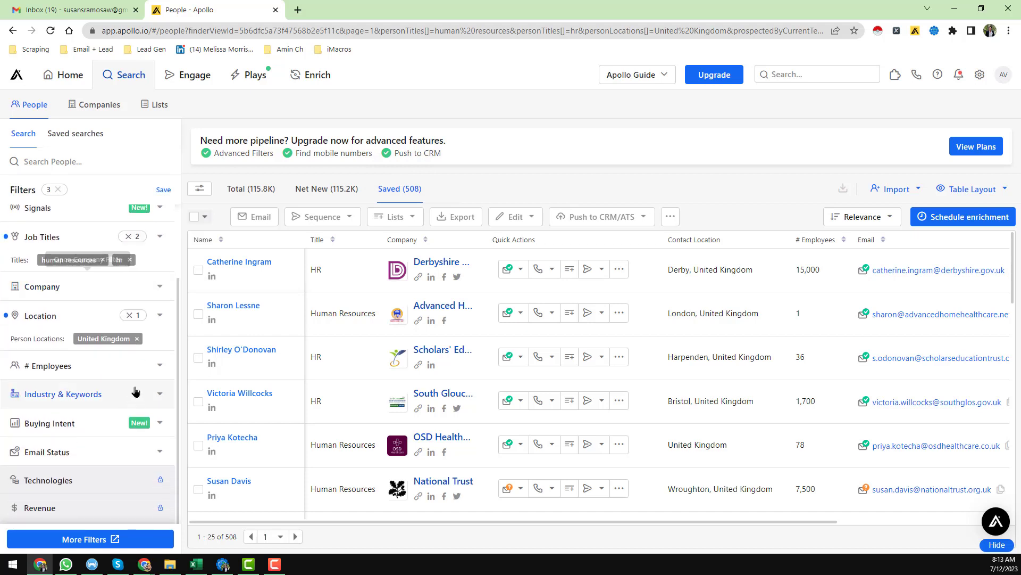
left_click(157, 367)
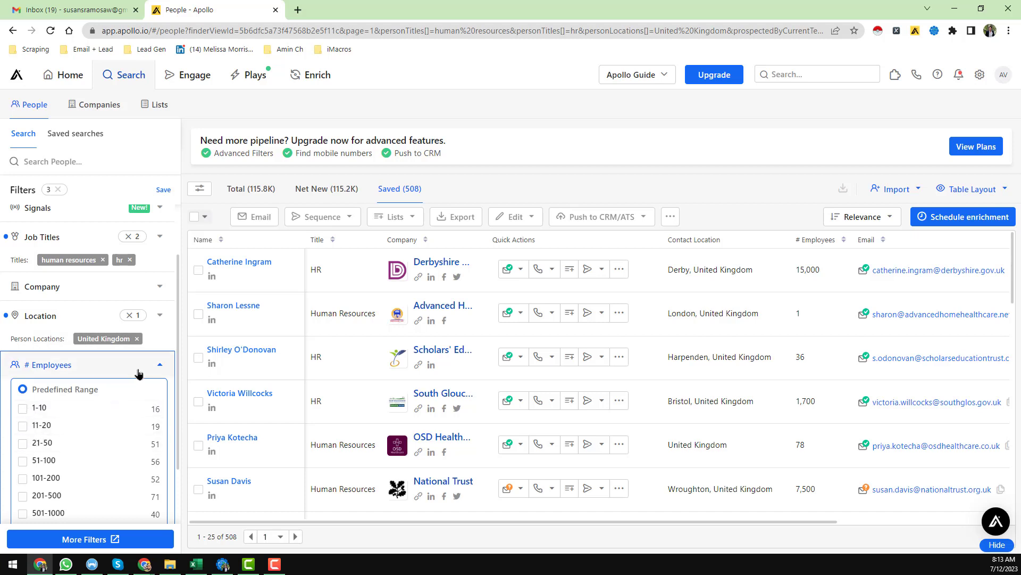
left_click(159, 366)
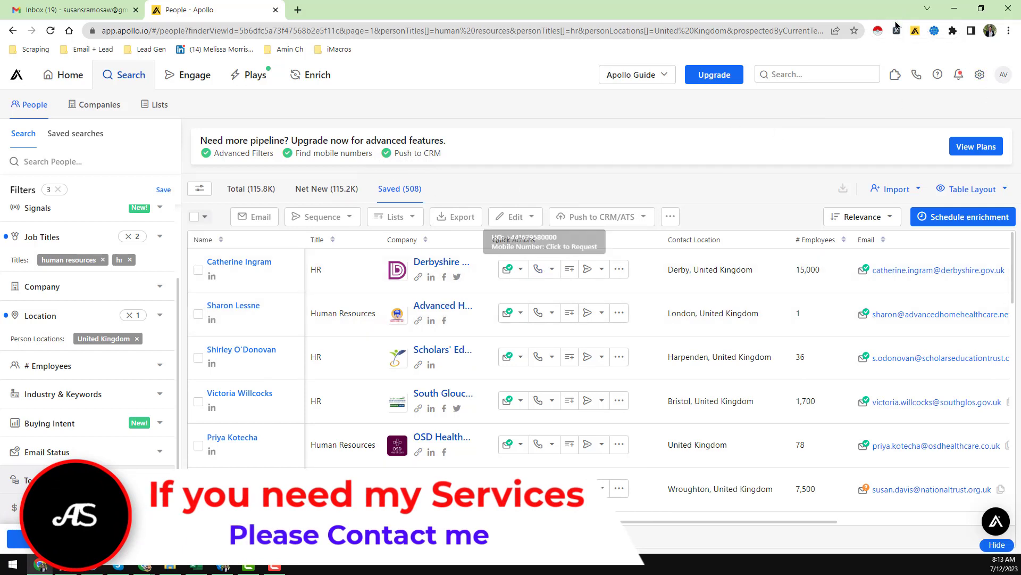
left_click(878, 31)
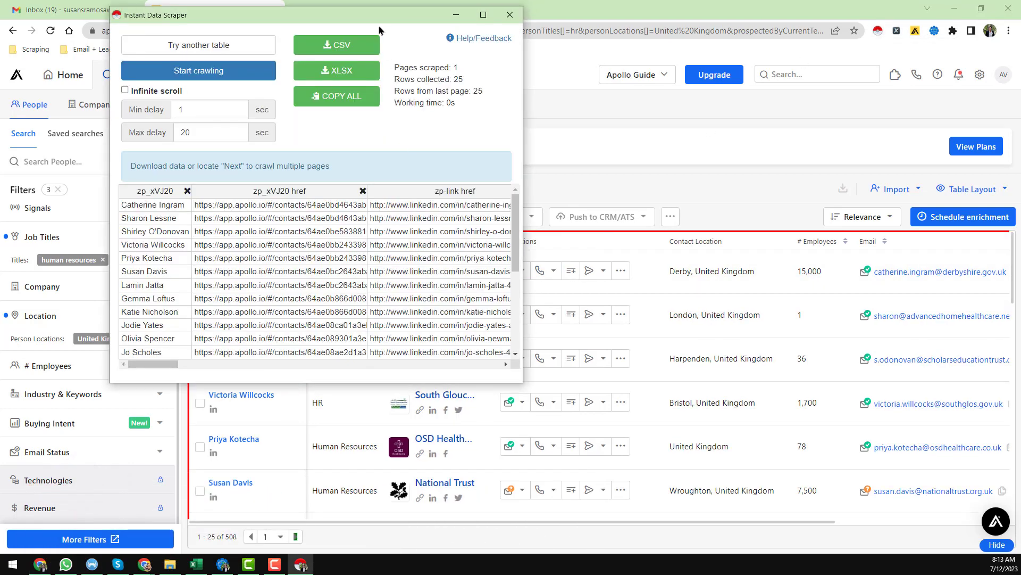
Step: Set the scraper's minimum page delay to 5 seconds, keeping the maximum at 20
left_click_drag(376, 20, 695, 121)
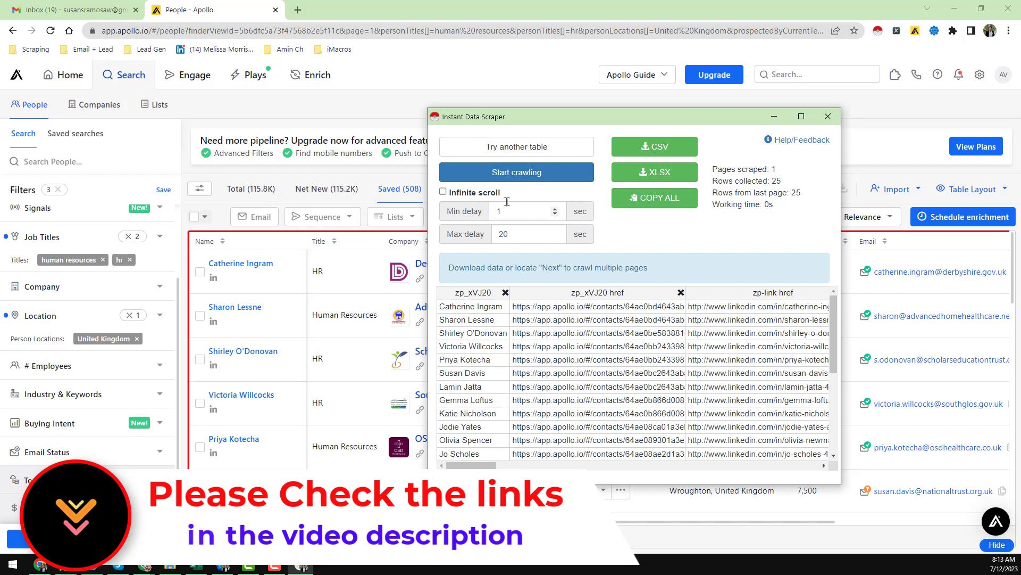
left_click_drag(508, 207, 446, 212)
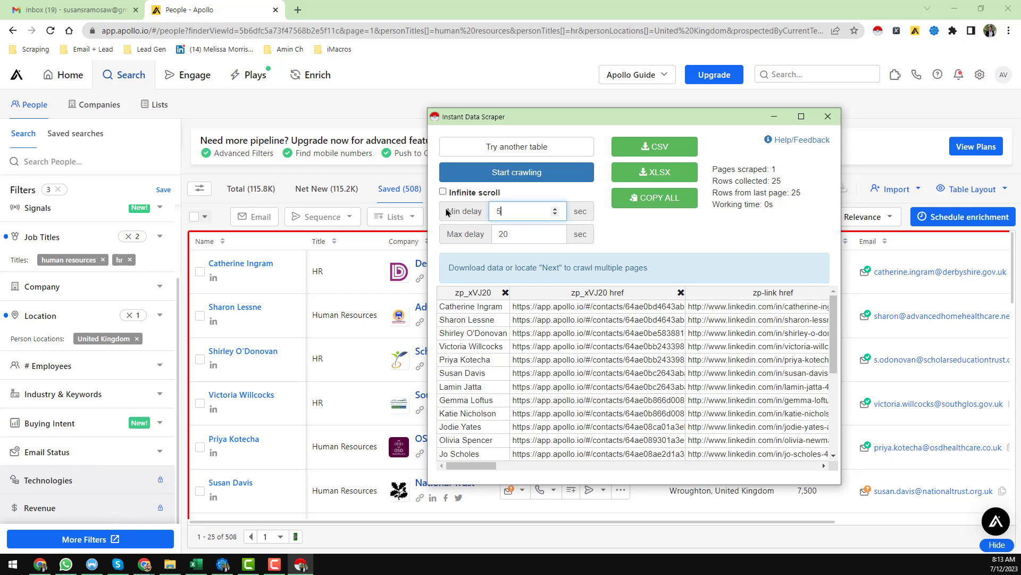
Step: Crawl Apollo result pages, stop at 9 pages and 179 rows, and export as XLSX
left_click(562, 173)
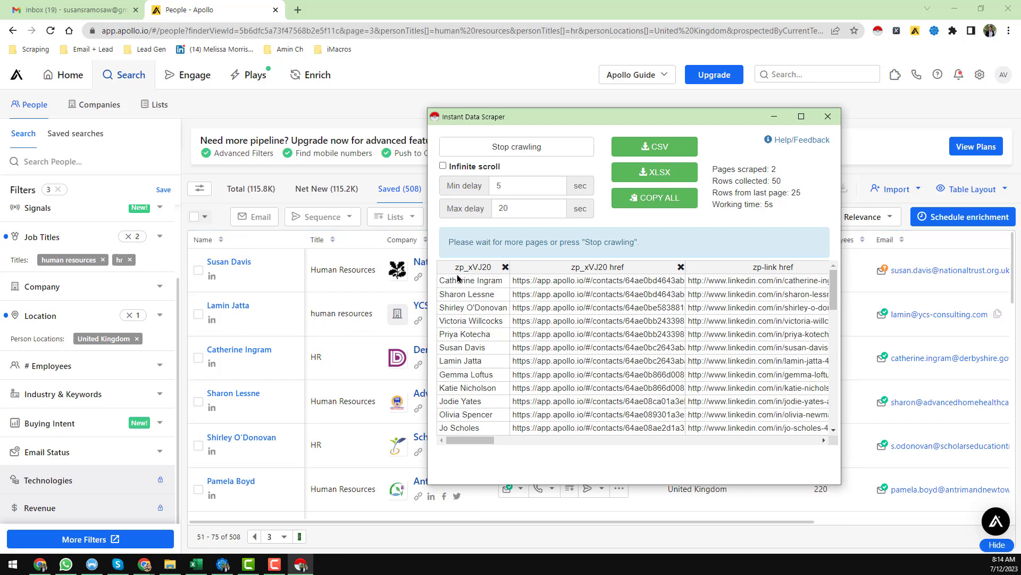
left_click_drag(592, 118, 565, 72)
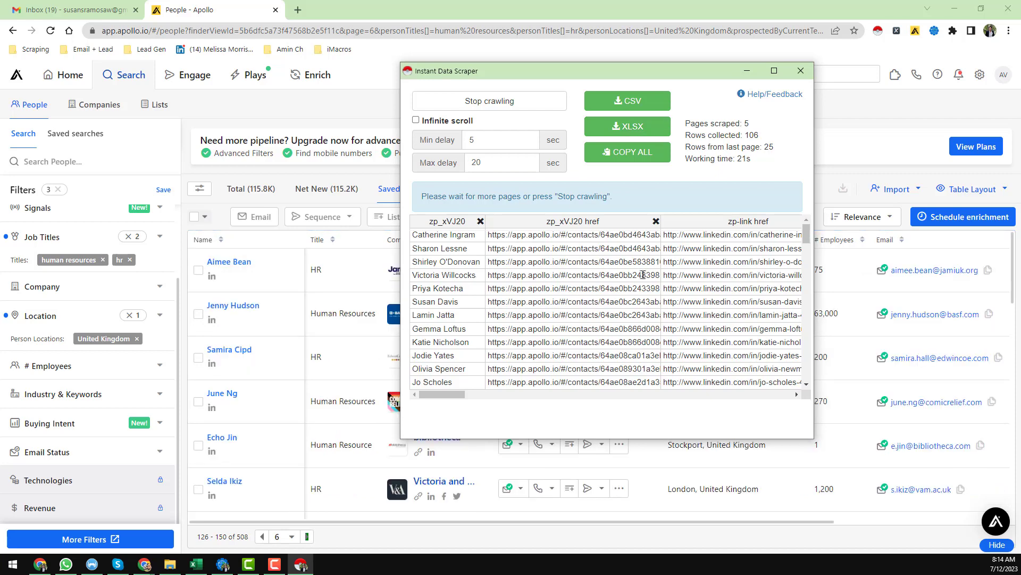
scroll(644, 274, "down", 3)
scroll(640, 310, "down", 15)
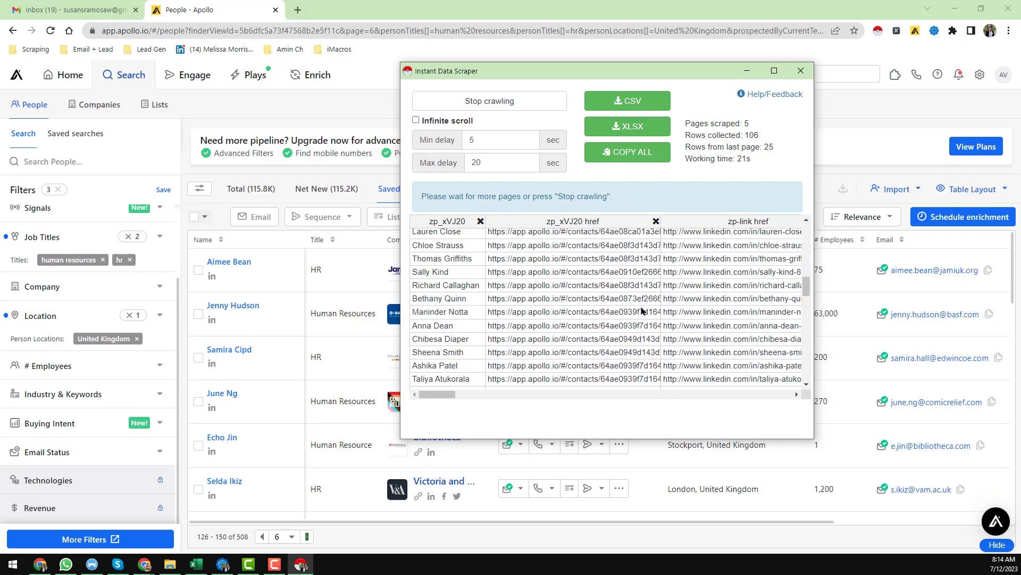
scroll(643, 302, "down", 3)
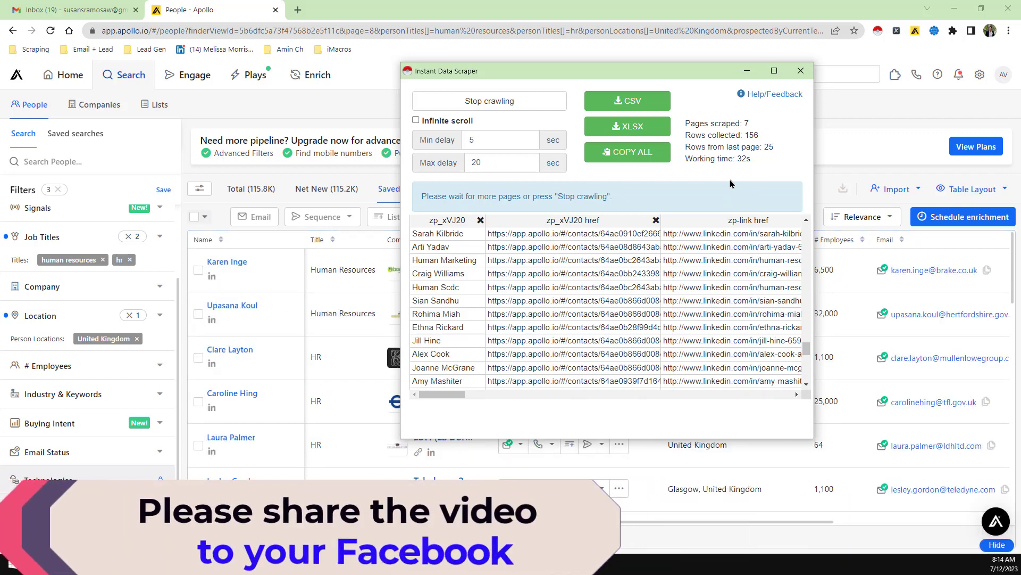
left_click(526, 103)
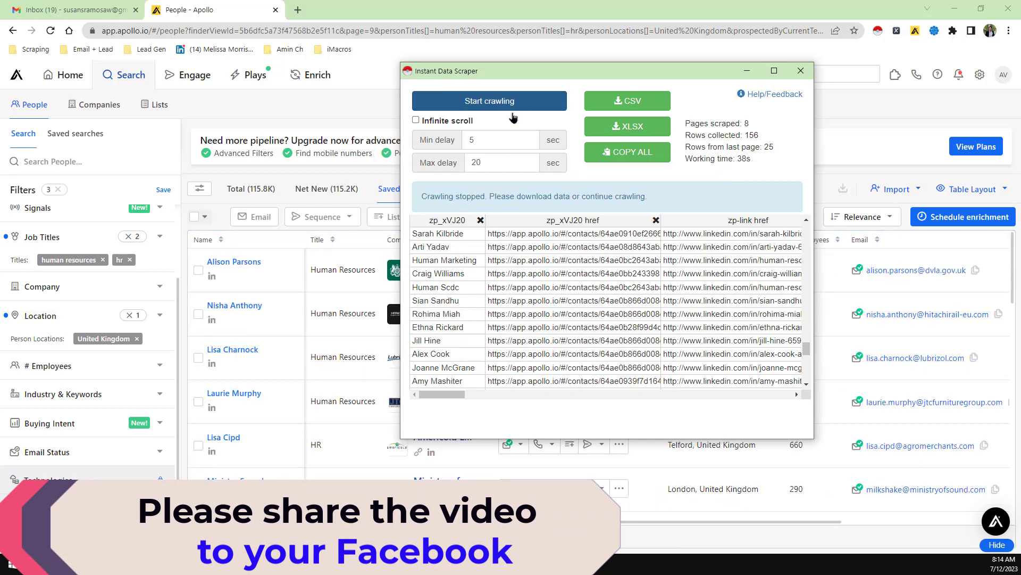
left_click(640, 133)
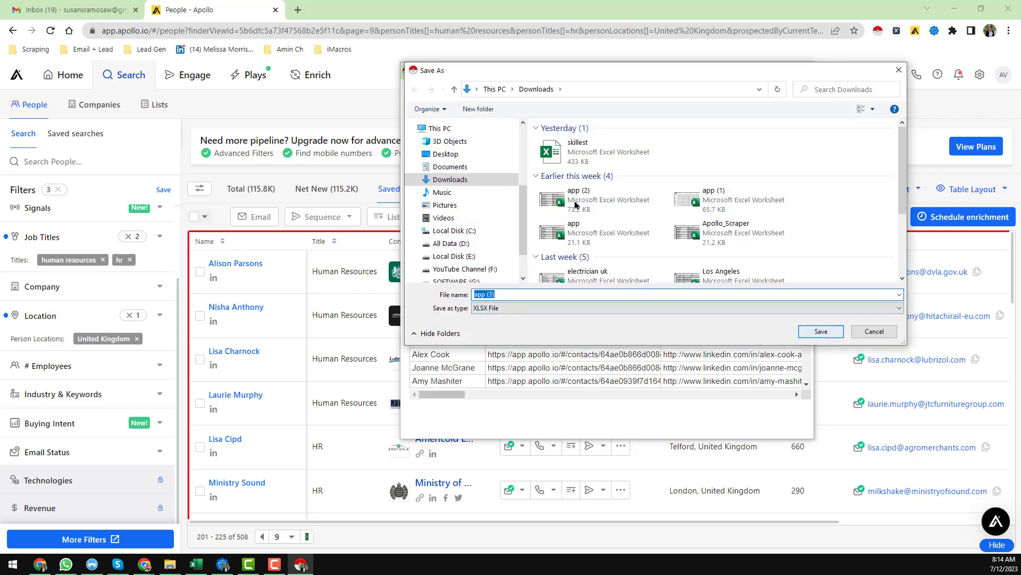
Step: Save the scraped rows to Downloads as app (3).xlsx and open it in Excel
left_click(821, 332)
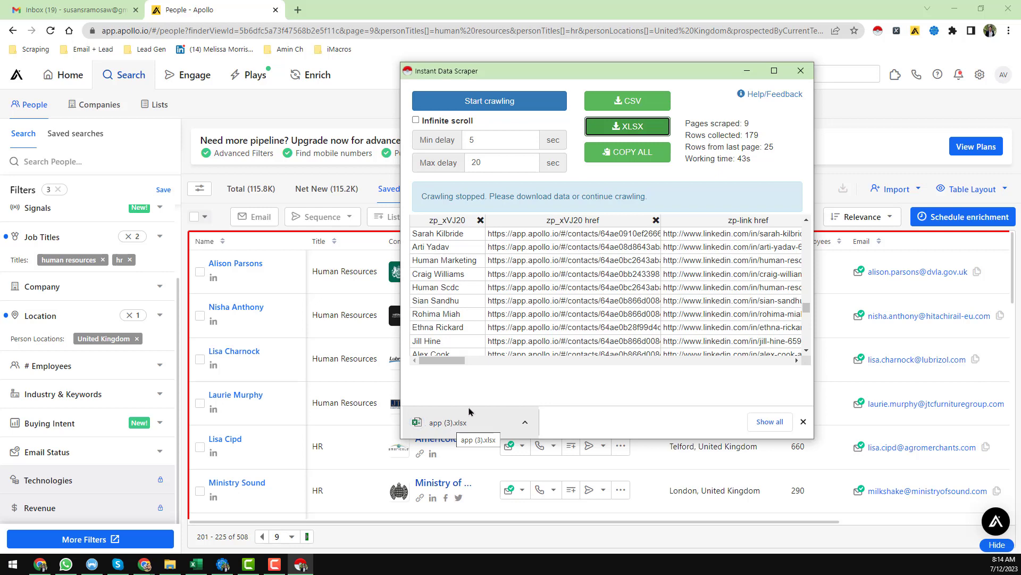
right_click(448, 424)
left_click(478, 429)
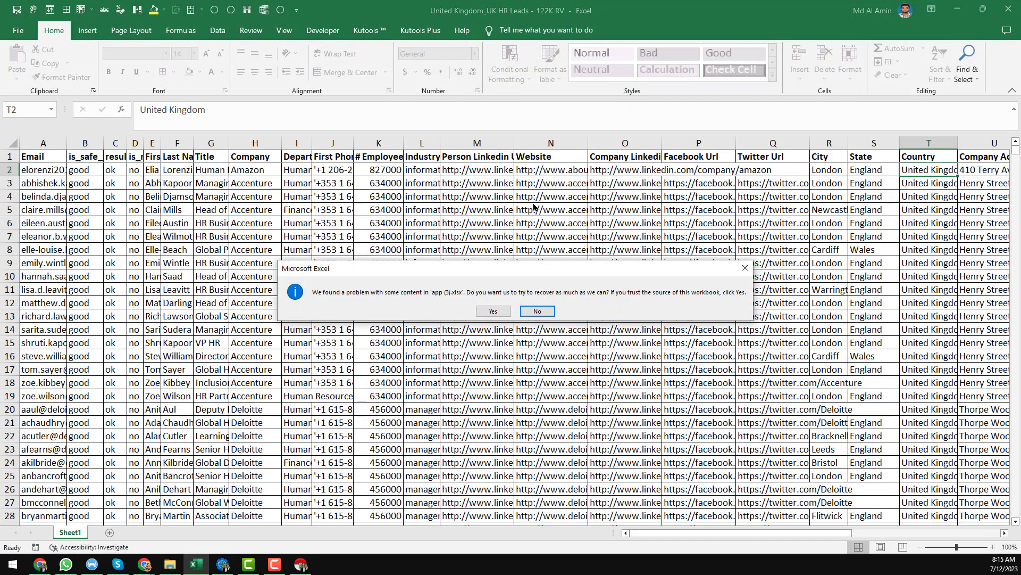
Step: Recover app (3).xlsx, dismiss the repair report, select the whole sheet and bring up Save As
left_click(493, 312)
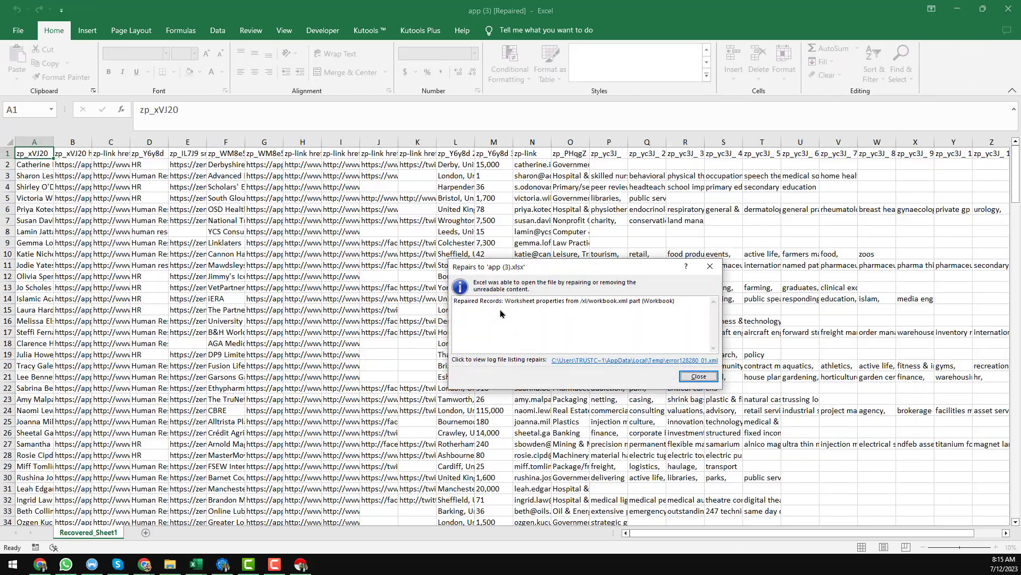
left_click(710, 378)
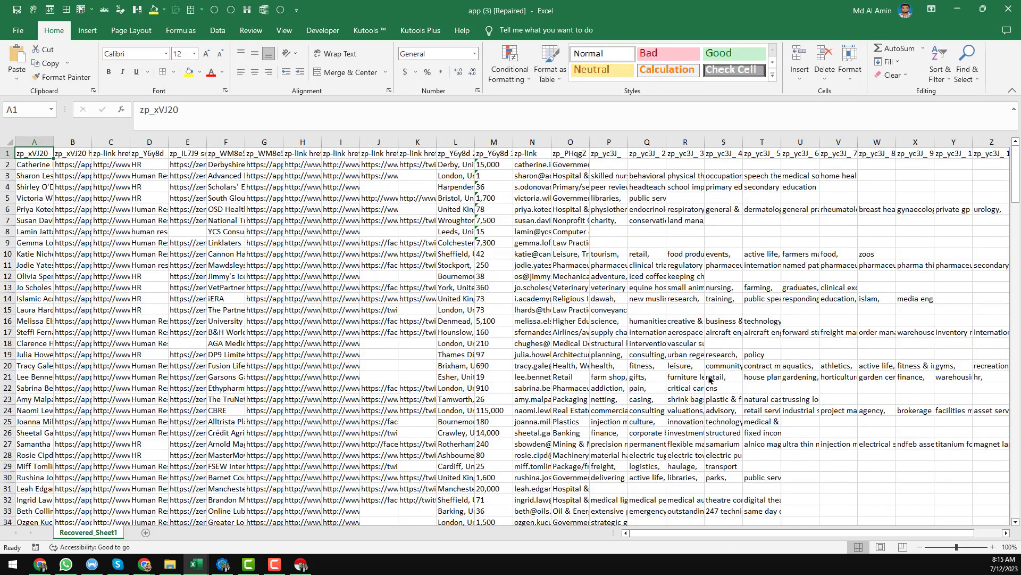
left_click(5, 141)
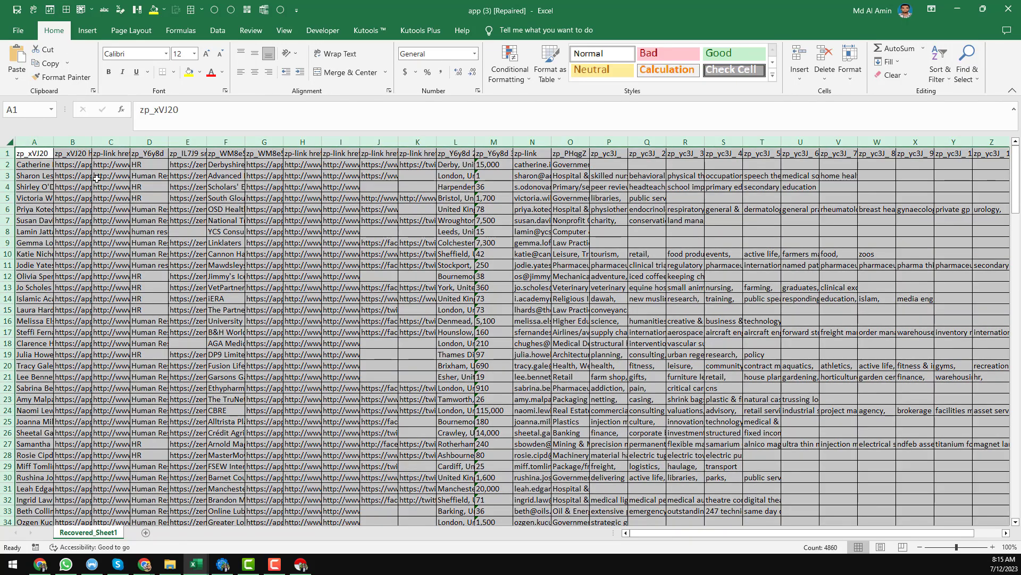
key("ctrl+s")
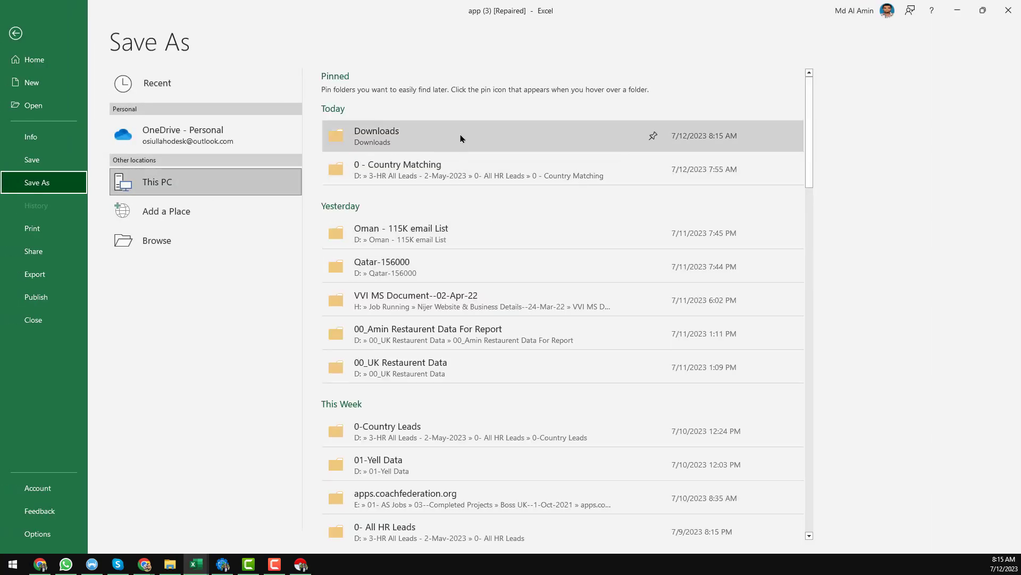
Step: Save the repaired workbook to Downloads as app (3).xlsx, replacing the existing file
left_click(460, 137)
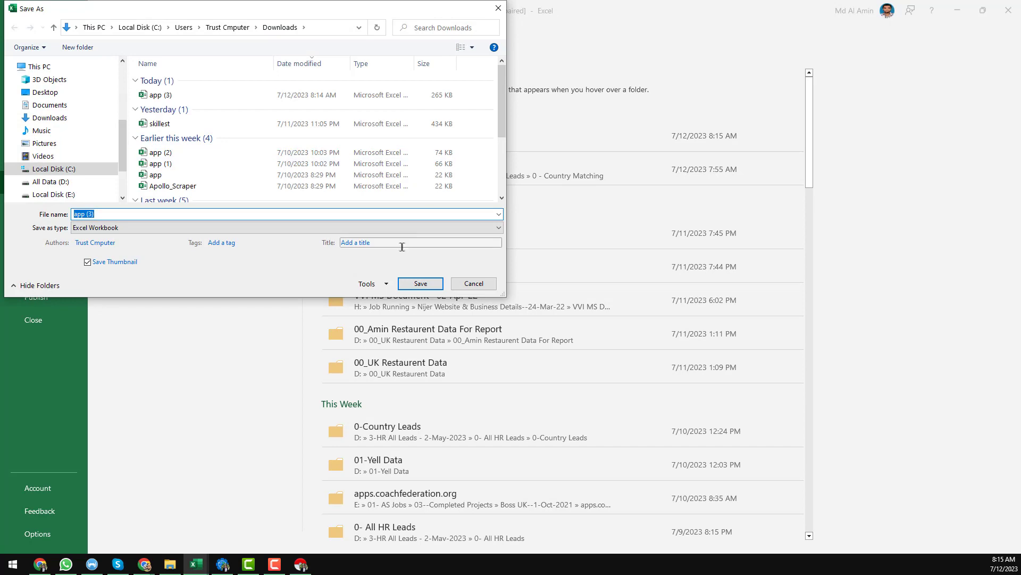
left_click(420, 284)
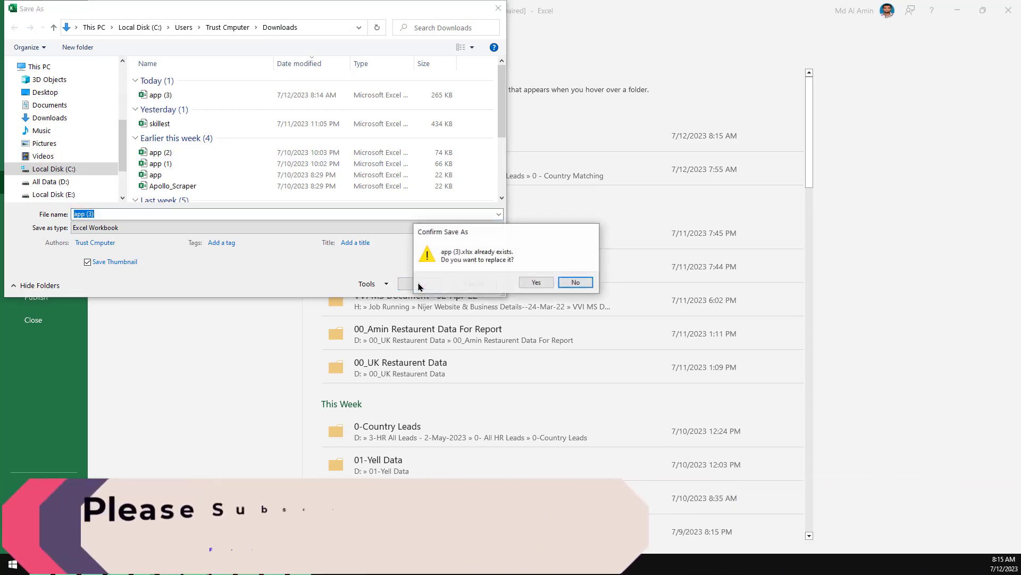
left_click(525, 282)
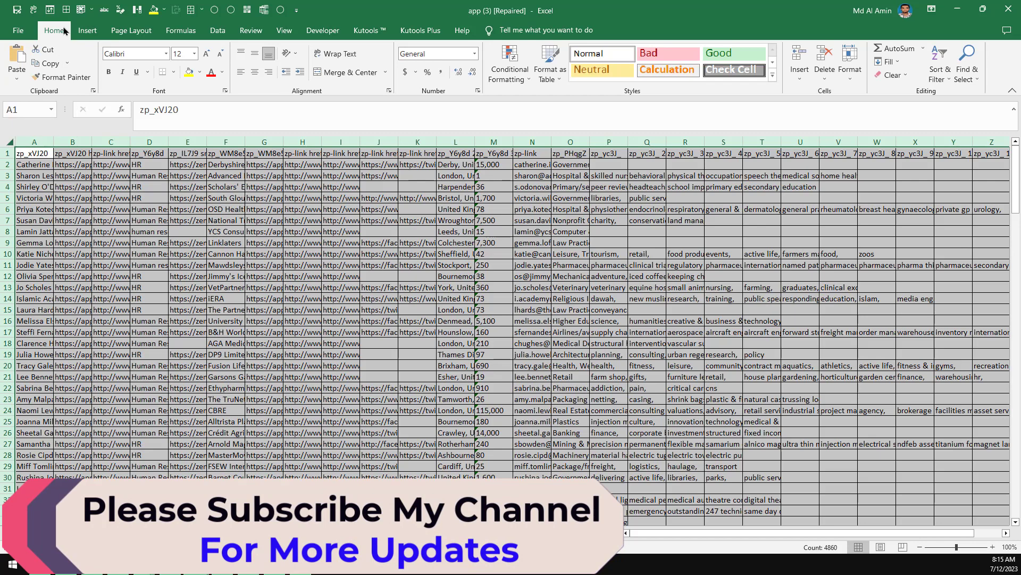
Step: Autofit all column widths and inspect the LinkedIn URL in C2 and website in H2
double_click(55, 140)
left_click(168, 151)
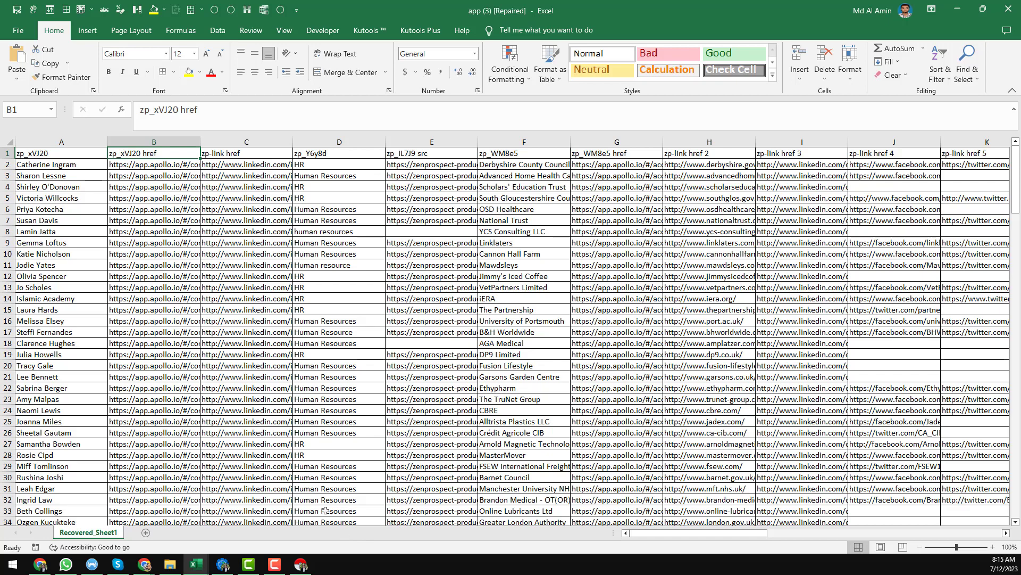
left_click(224, 164)
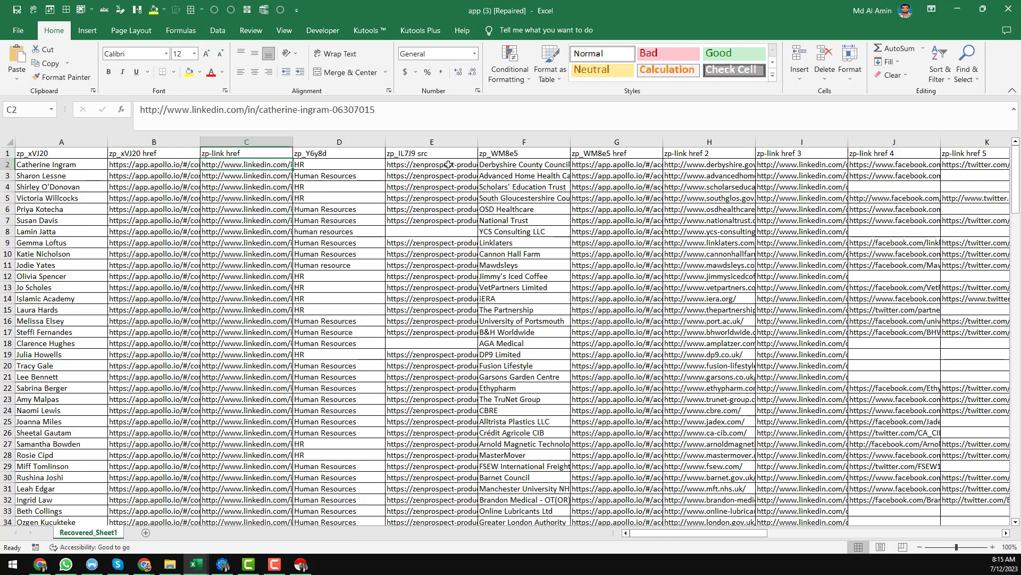
left_click(725, 165)
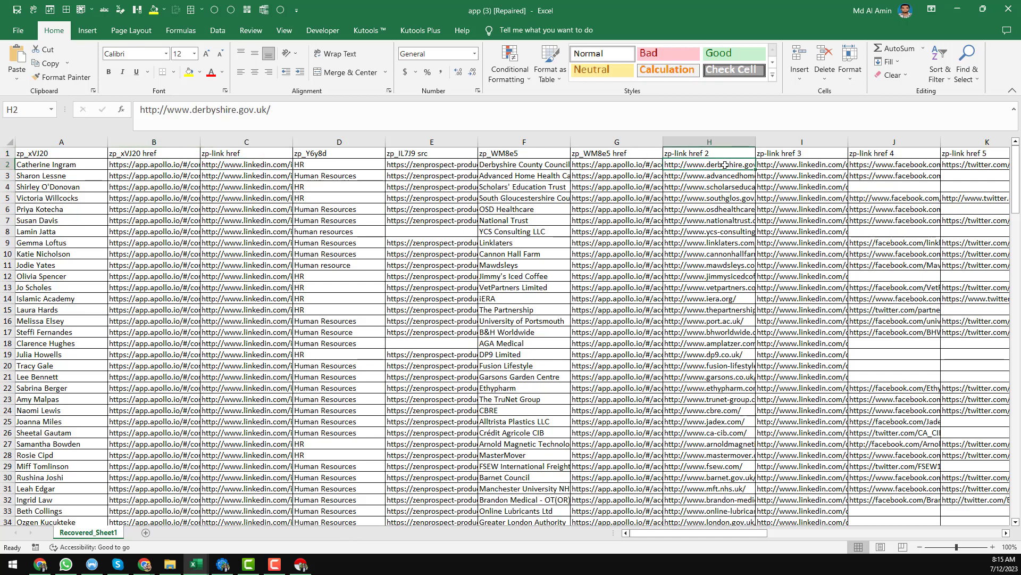
key("Right")
key("Right")
key("Right")
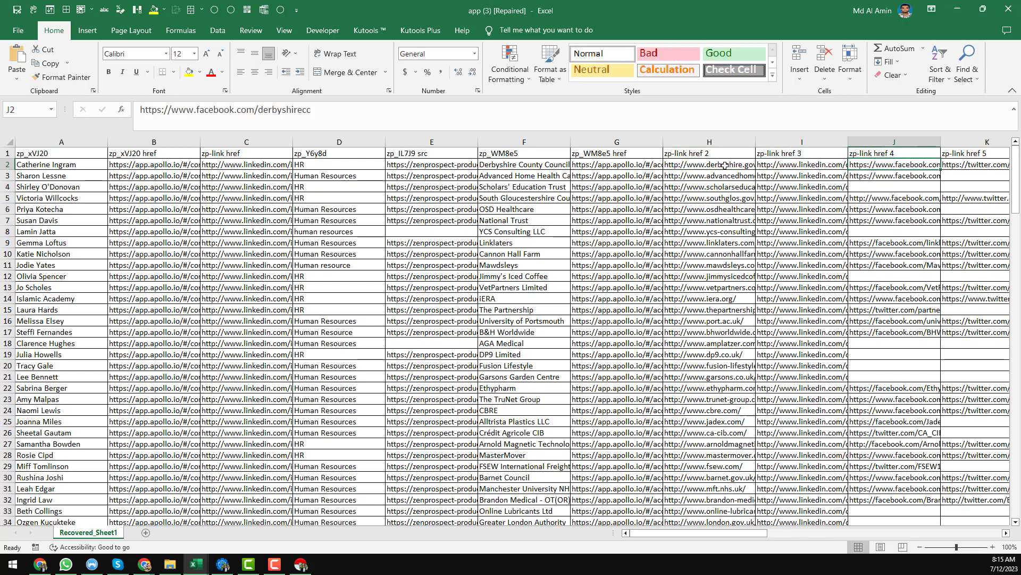
key("Right")
key("Right")
key("Right")
key("Right")
key("Right")
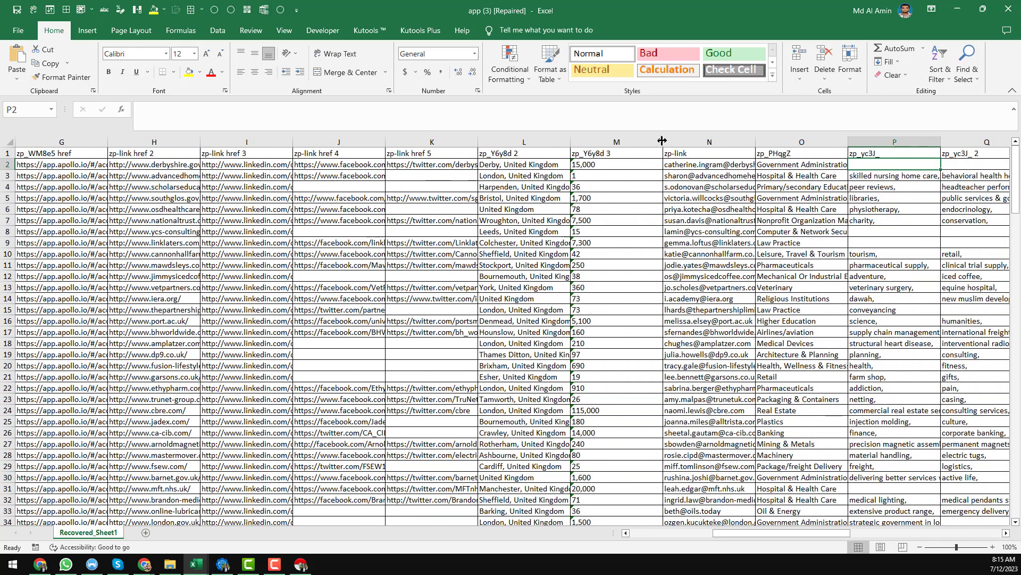
Step: Narrow column M and check the email in N2 and the neighbouring columns
left_click_drag(662, 140, 621, 141)
left_click(644, 162)
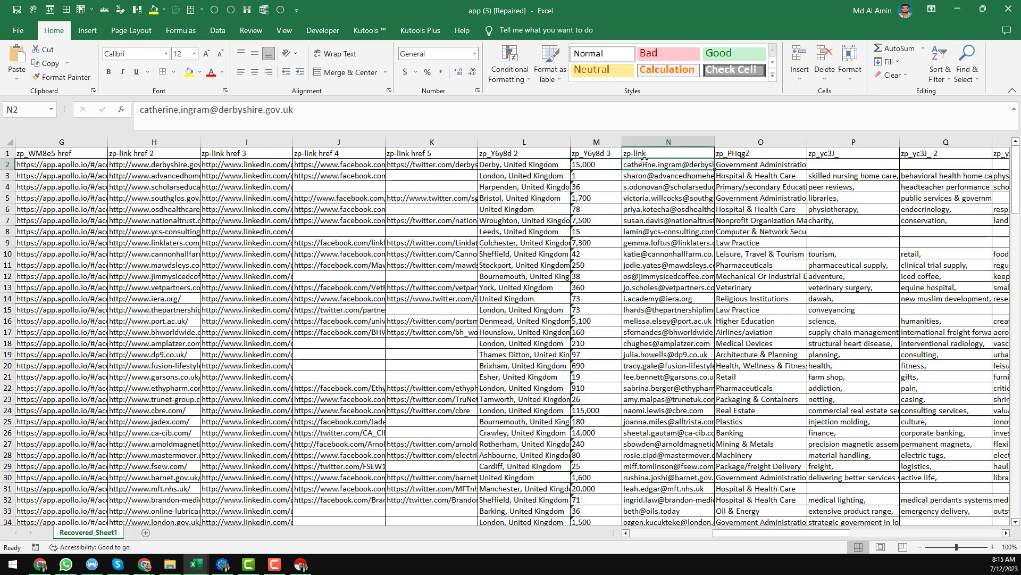
key("Right")
key("Right")
key("Right")
key("Right")
key("Right")
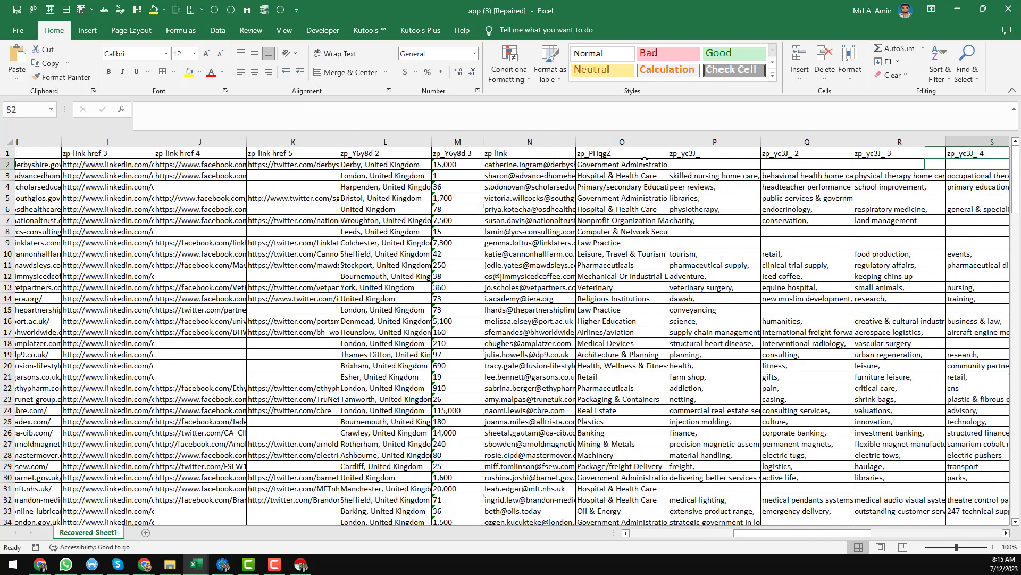
key("Right")
key("Right")
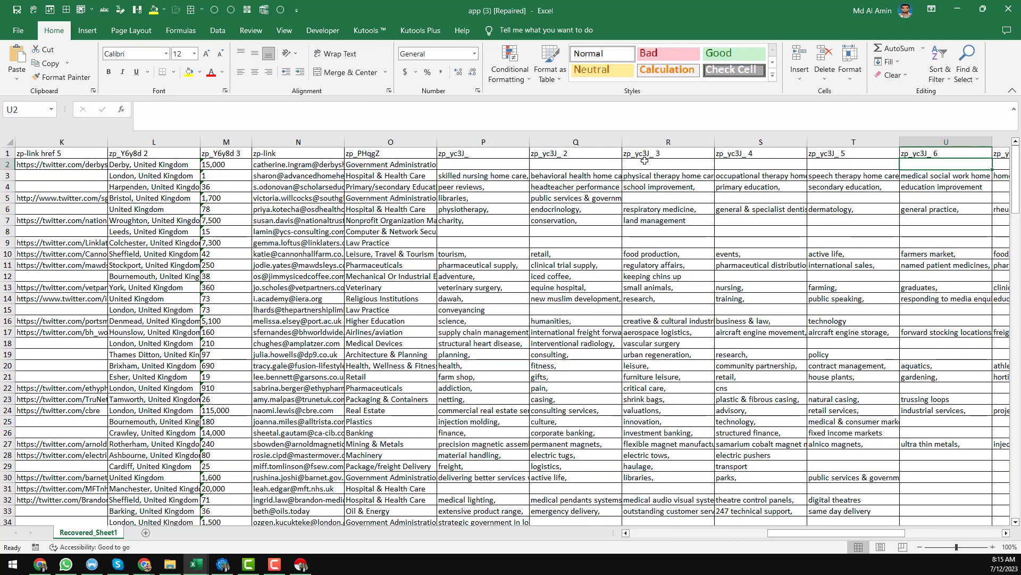
key("Left")
key("Left")
key("Left")
key("Left")
key("Left")
key("Left")
key("Left")
key("Left")
key("Left")
key("Left")
key("Left")
key("Left")
key("Left")
key("Left")
key("Left")
key("Left")
key("Left")
key("Left")
key("Left")
key("Left")
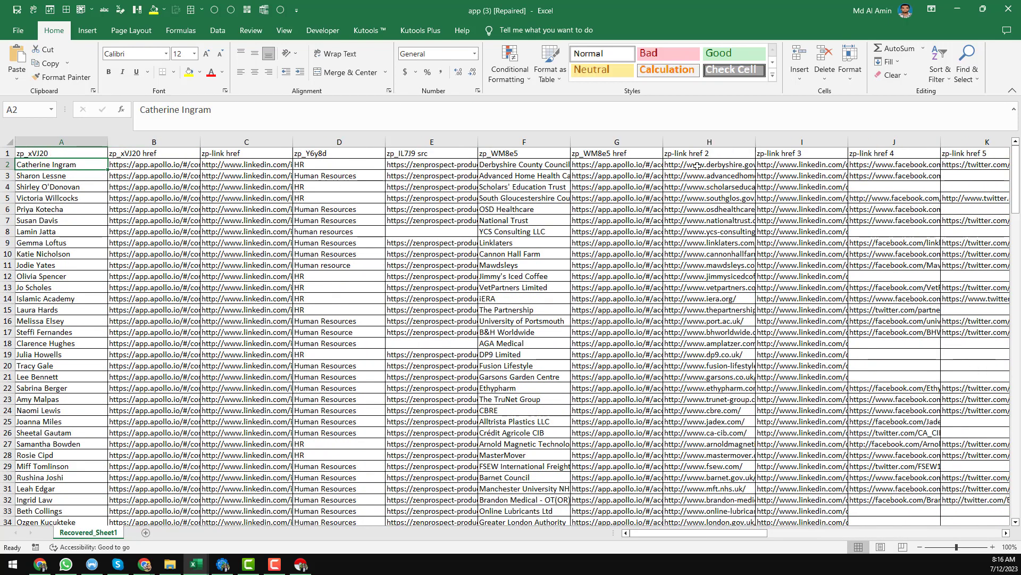
key("Right")
key("Right")
key("Right")
key("Right")
key("Right")
key("Right")
key("Right")
key("Right")
key("Right")
key("Right")
key("Right")
key("Right")
key("Right")
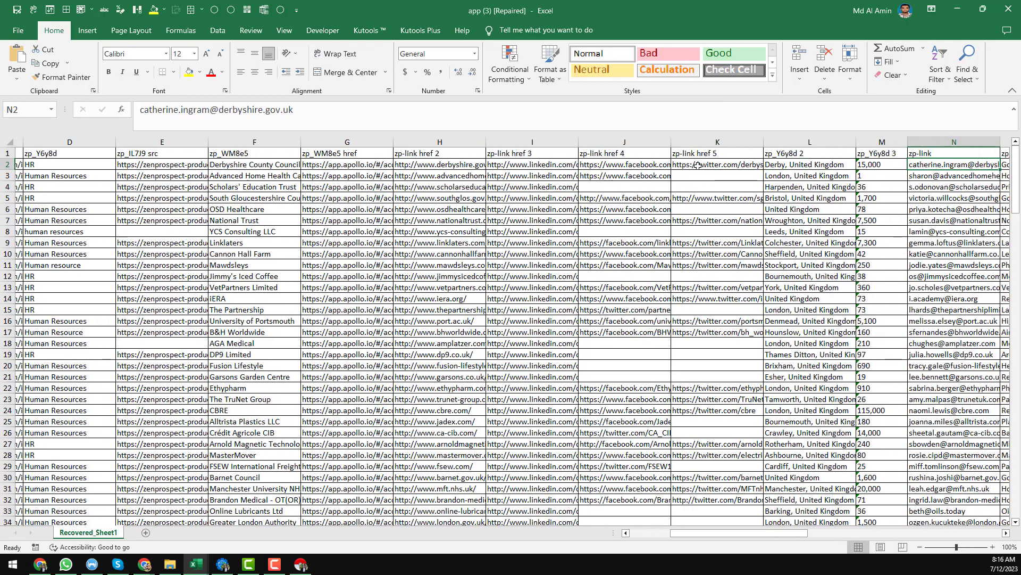
key("Right")
key("Right")
key("Right")
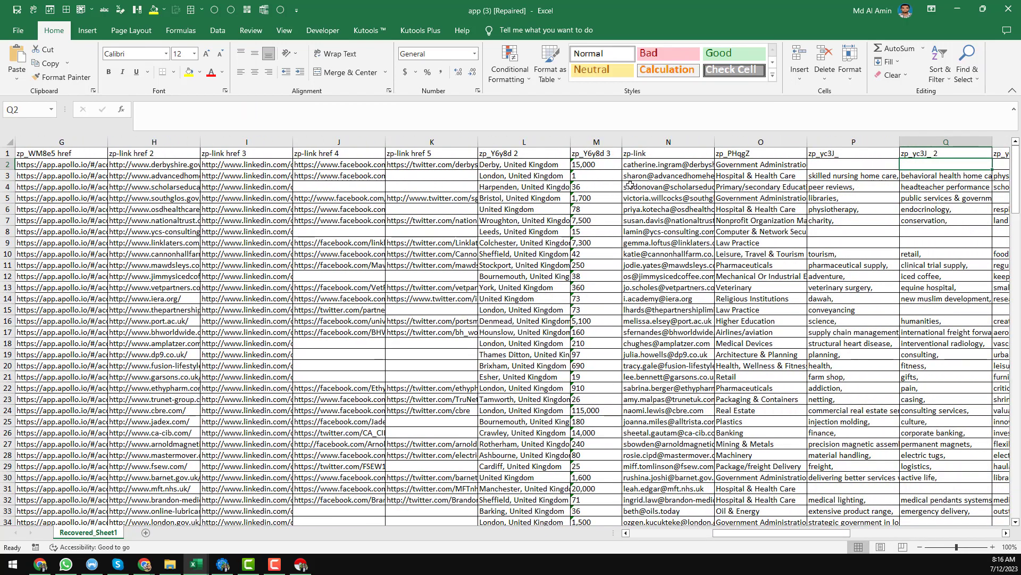
Step: Widen email column N and trial-select the emails from N2 down to N180
left_click(669, 164)
left_click_drag(715, 140, 754, 140)
left_click(703, 141)
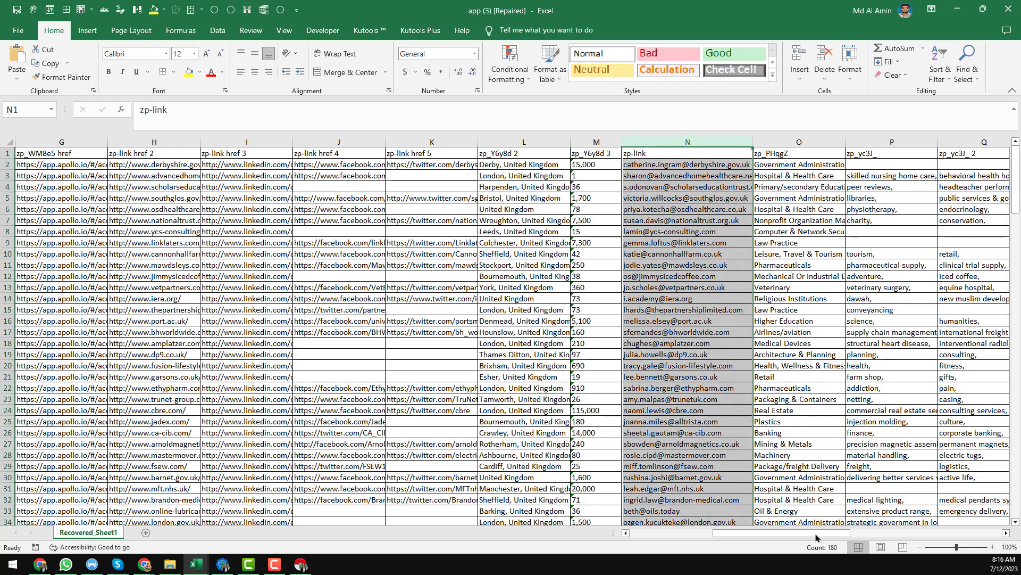
left_click(689, 222)
left_click(688, 165)
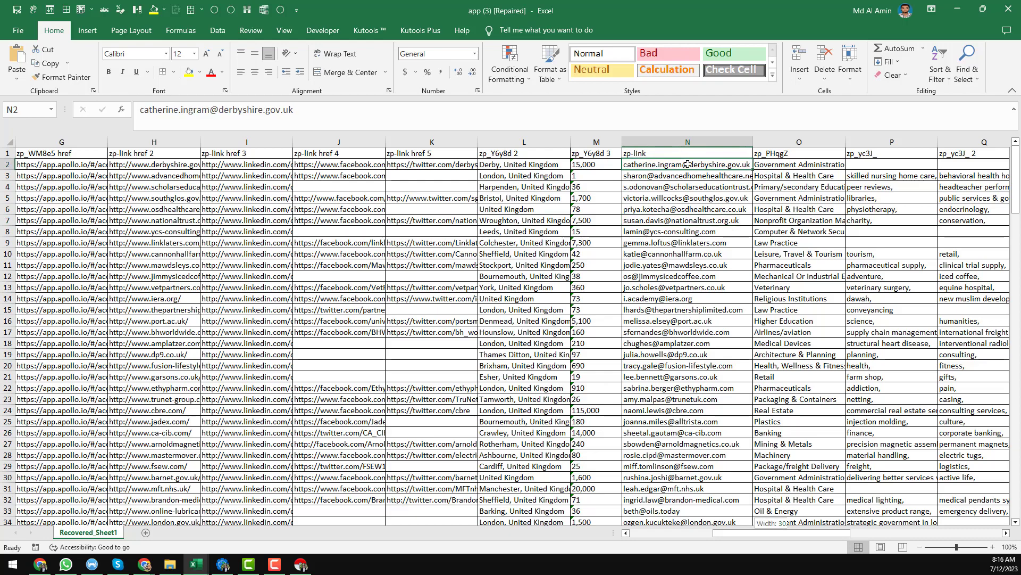
key("ctrl+shift+Down")
scroll(719, 179, "down", 5)
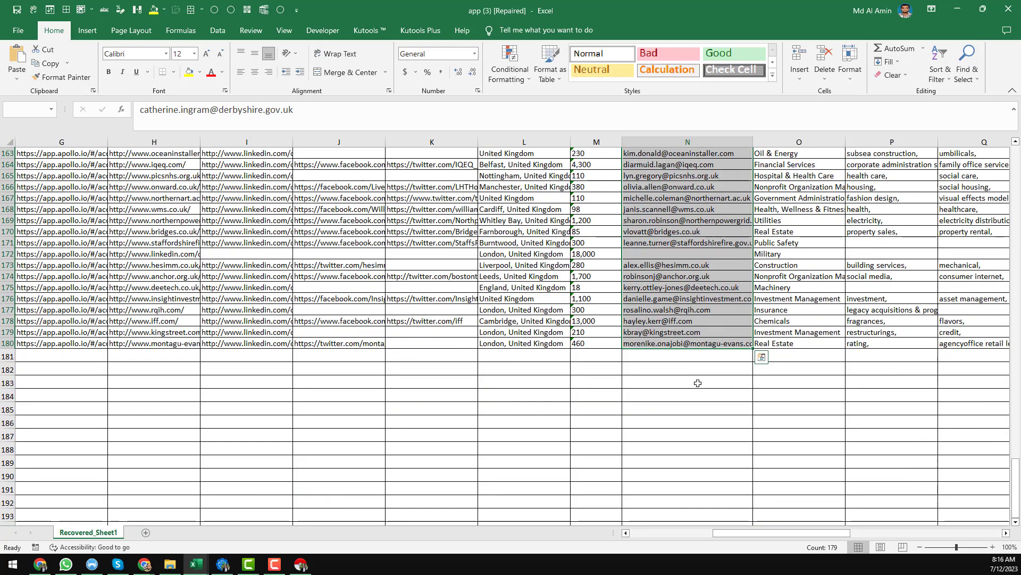
left_click(701, 284)
key("ctrl+Home")
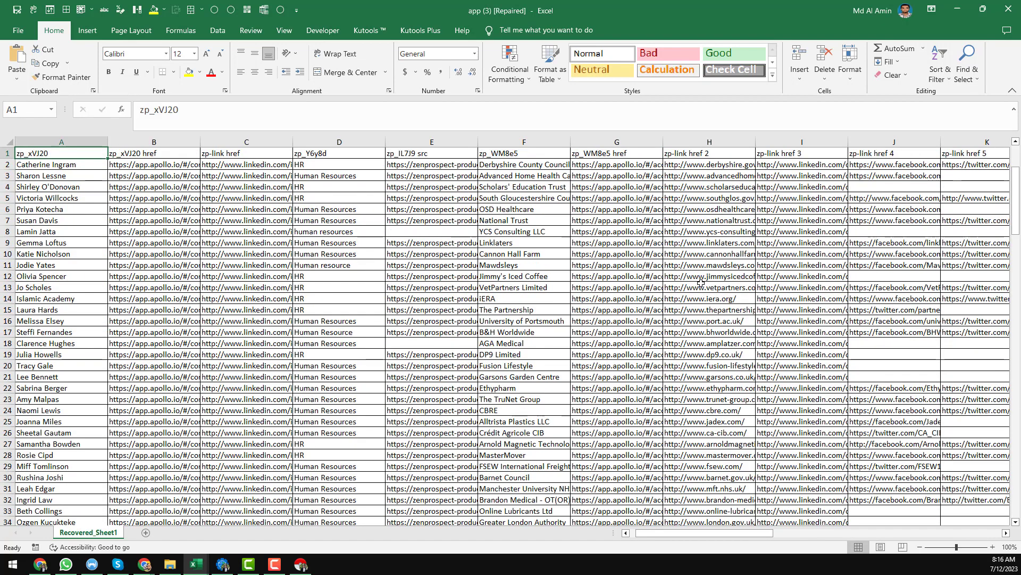
Step: Select the first 29 email addresses, N2:N30, and copy them
left_click(904, 166)
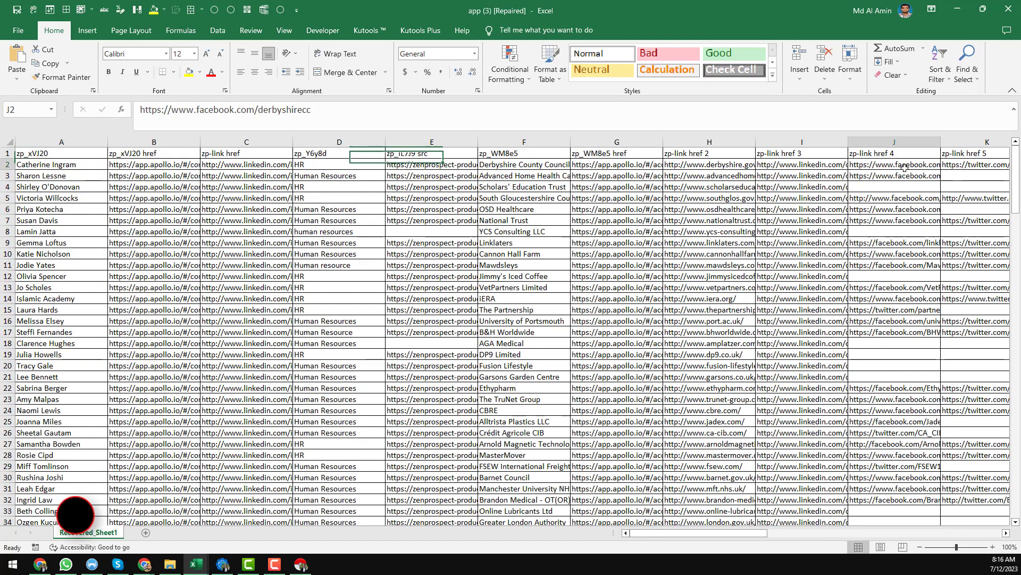
key("Right")
key("Right")
key("Right")
key("Right")
key("Right")
key("Right")
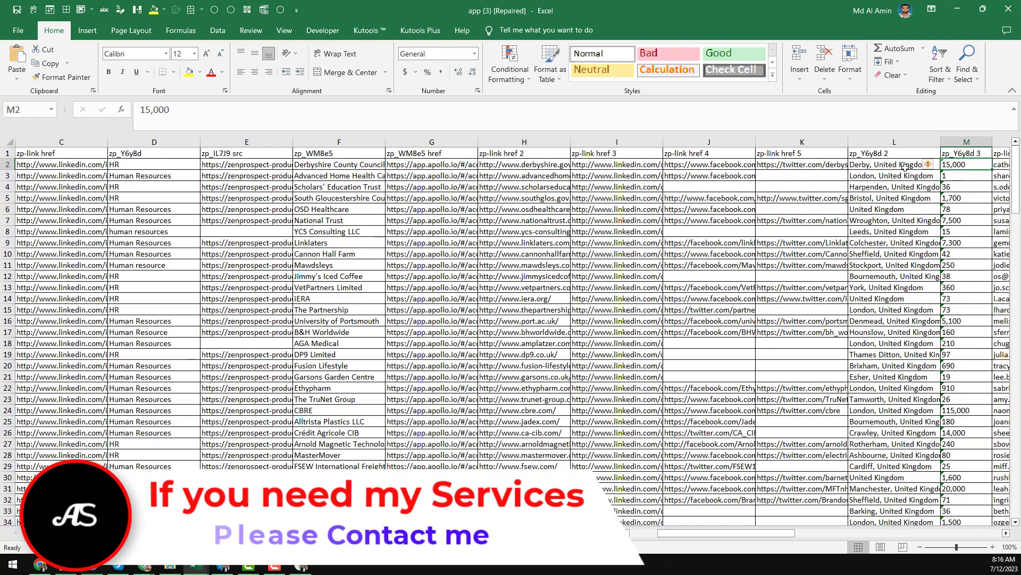
left_click(736, 165)
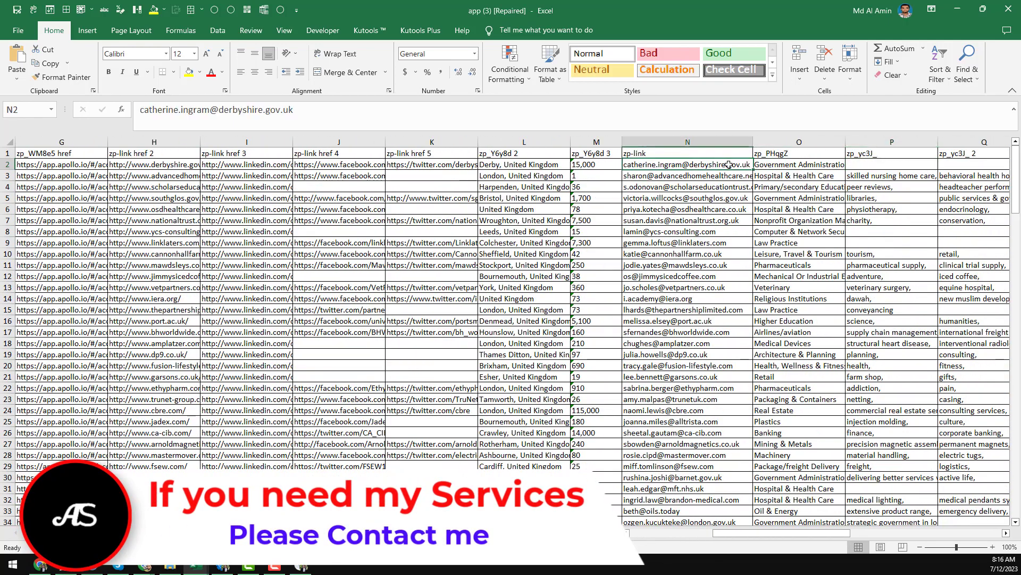
left_click(718, 478, "shift")
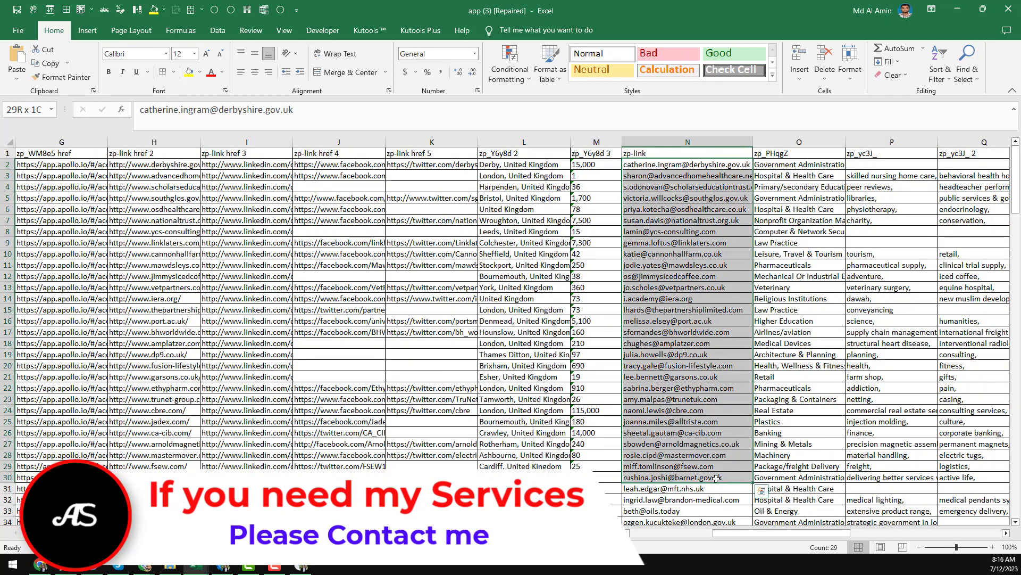
key("ctrl+c")
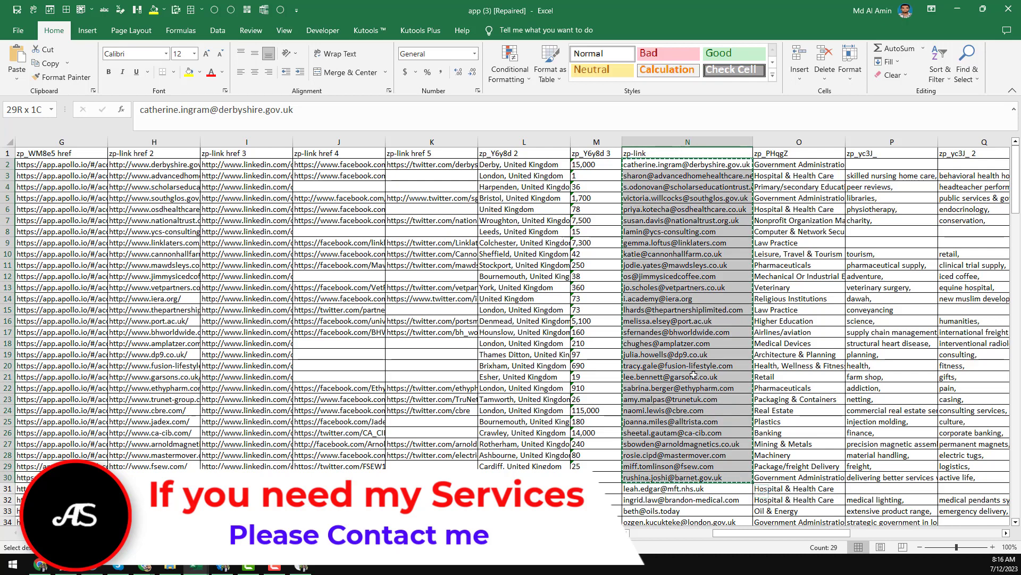
Step: Switch to the UK HR Leads workbook, then minimize Excel and maximize the Reoon browser window
key("ctrl+Tab")
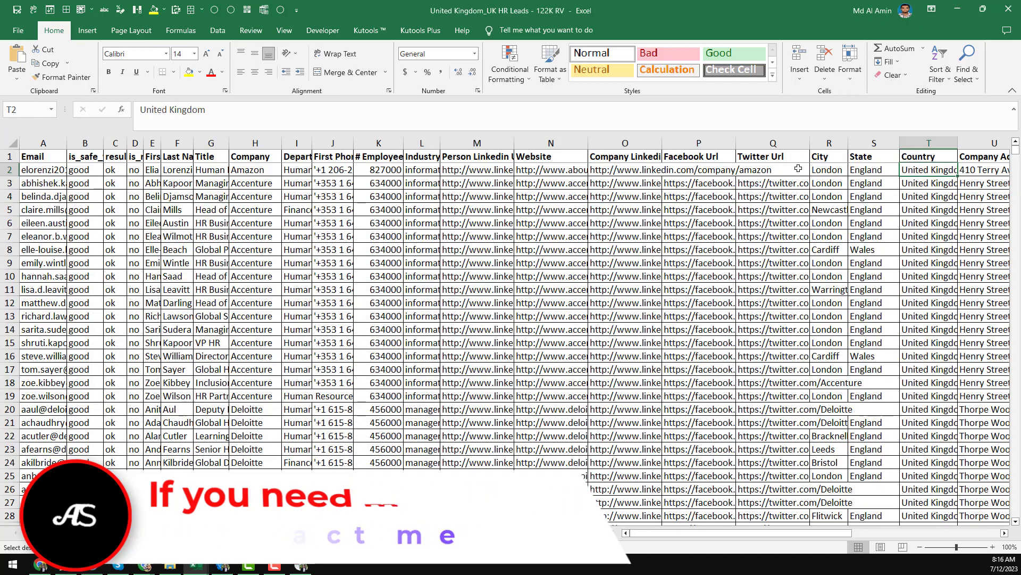
left_click(957, 12)
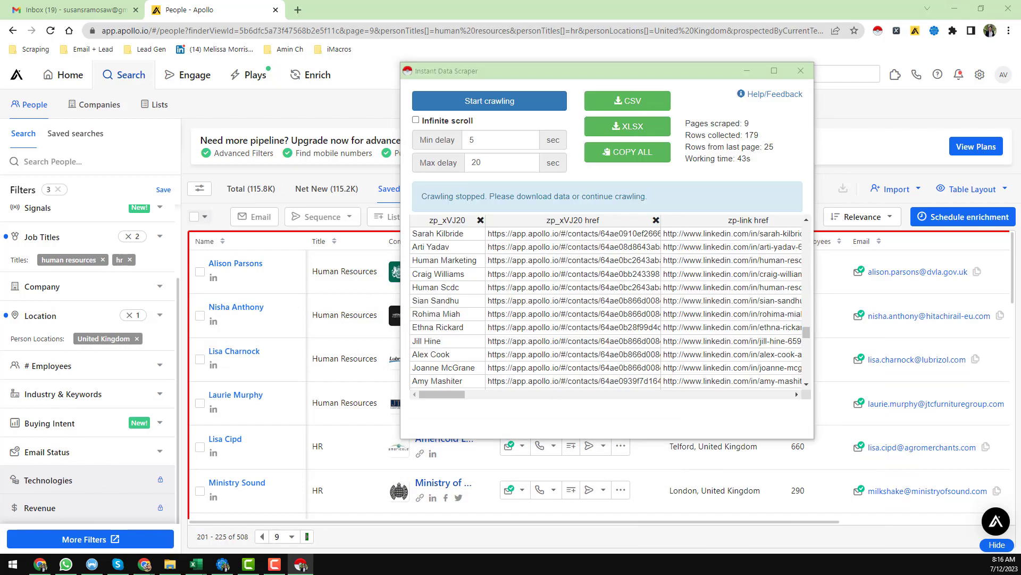
key("alt+Tab")
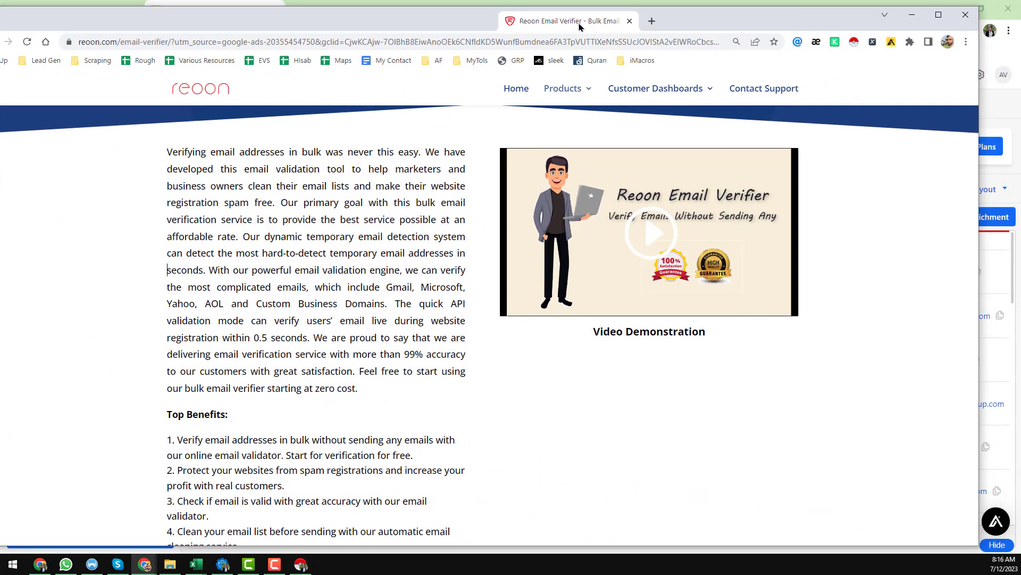
left_click(938, 14)
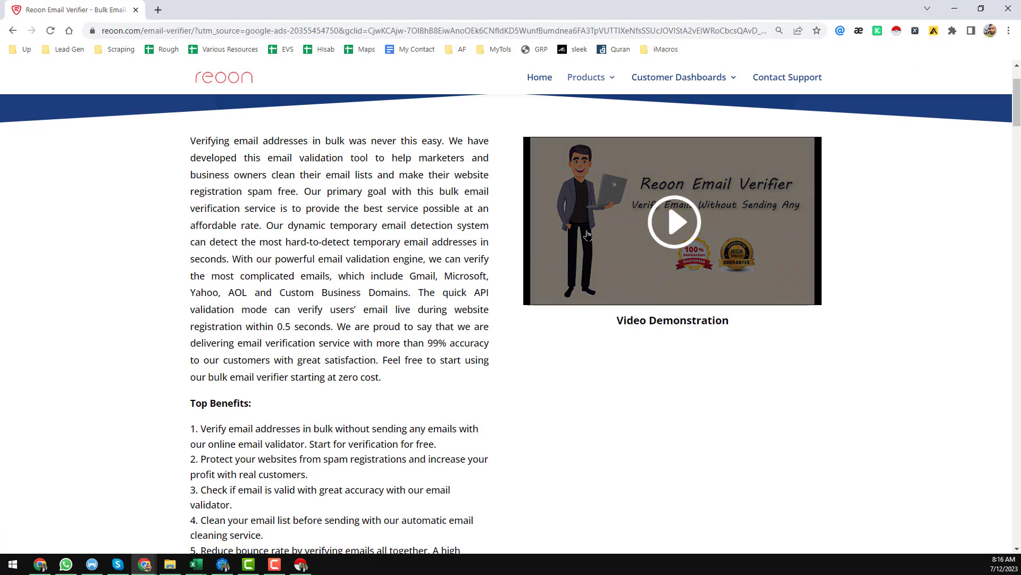
Step: Open Reoon's Email Verifier (Online) page, look it over, and move the window aside
mouse_move(598, 80)
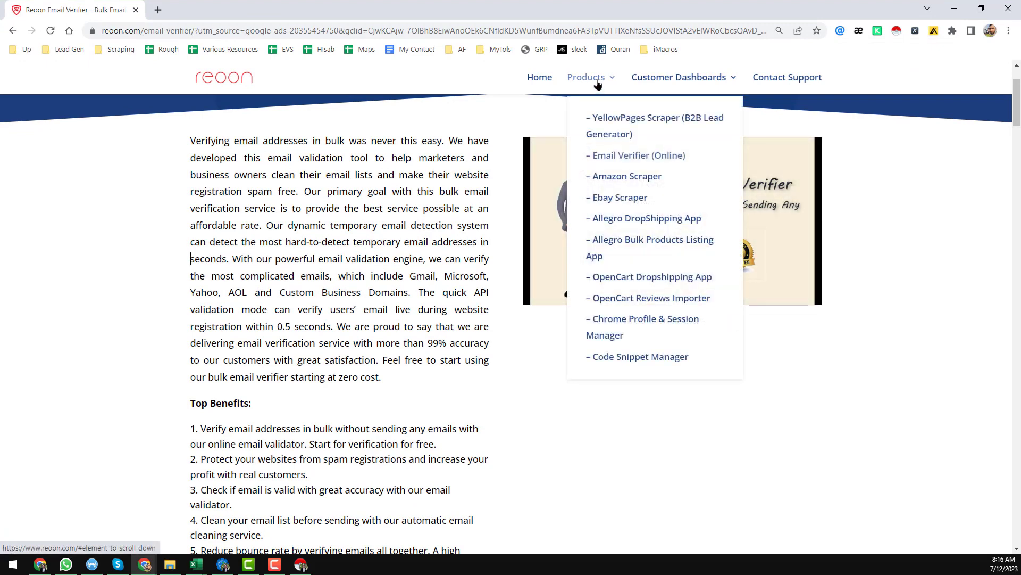
left_click(636, 156)
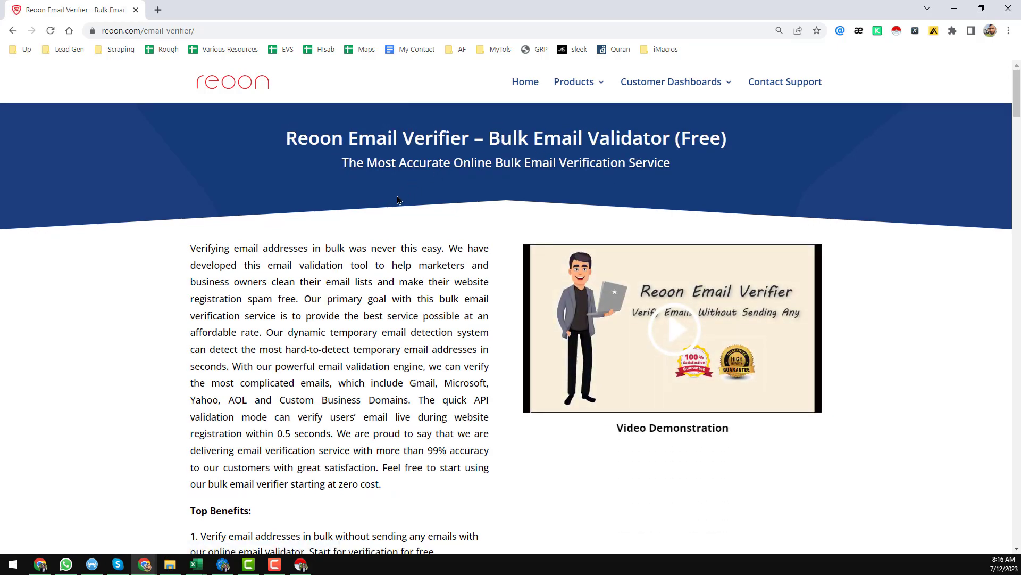
scroll(399, 203, "down", 20)
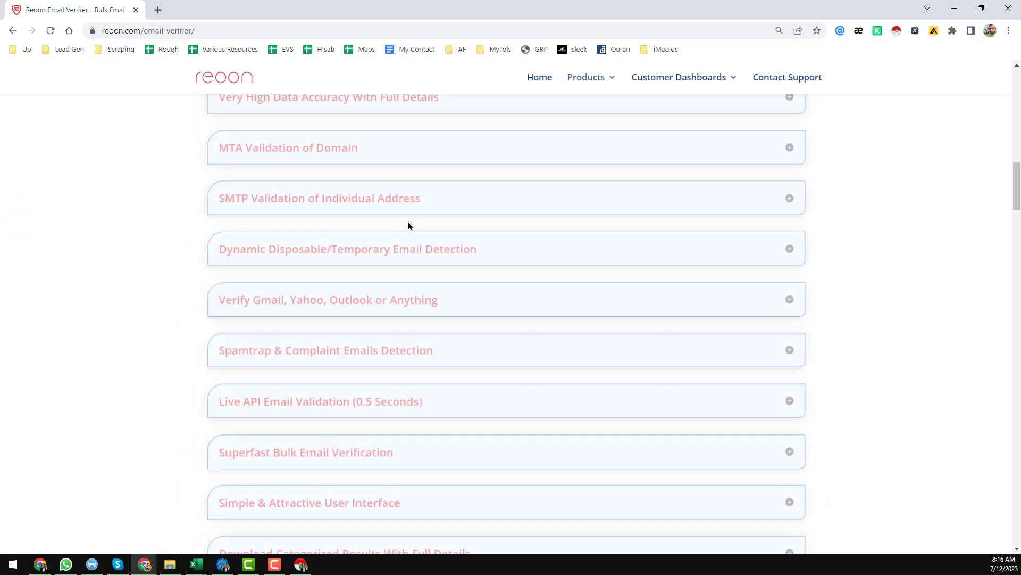
scroll(408, 225, "up", 8)
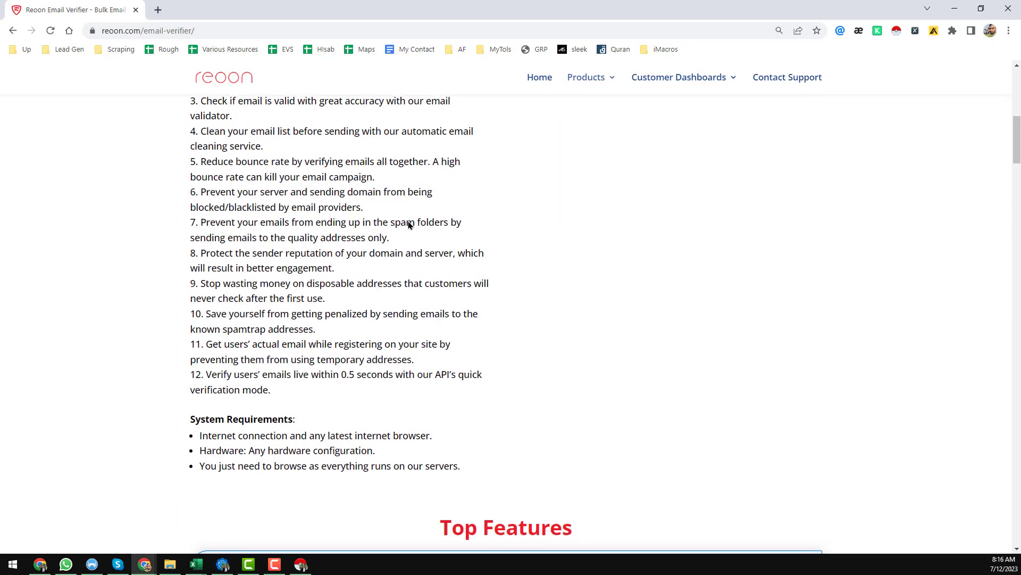
scroll(408, 226, "up", 9)
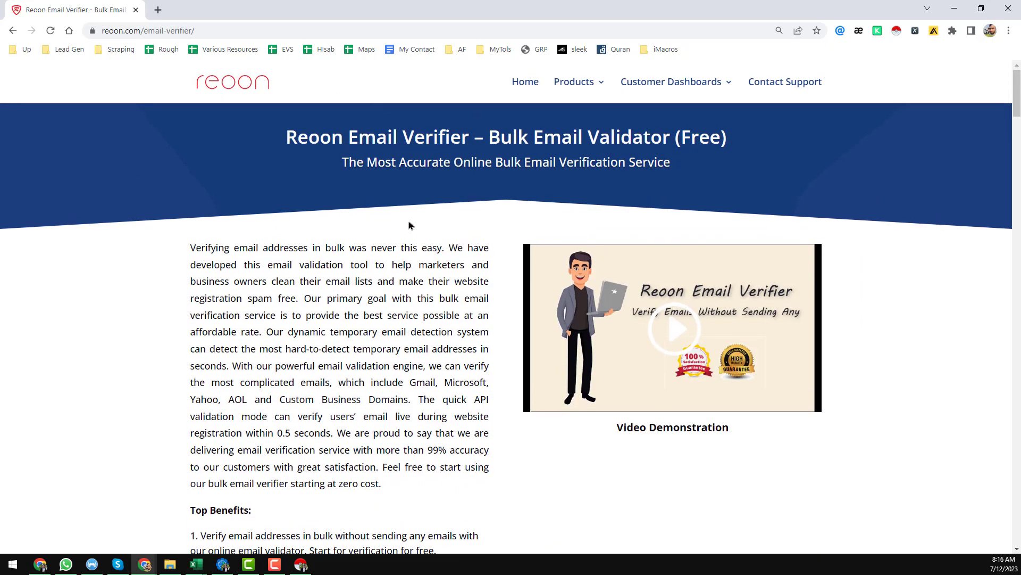
left_click_drag(59, 7, 1020, 133)
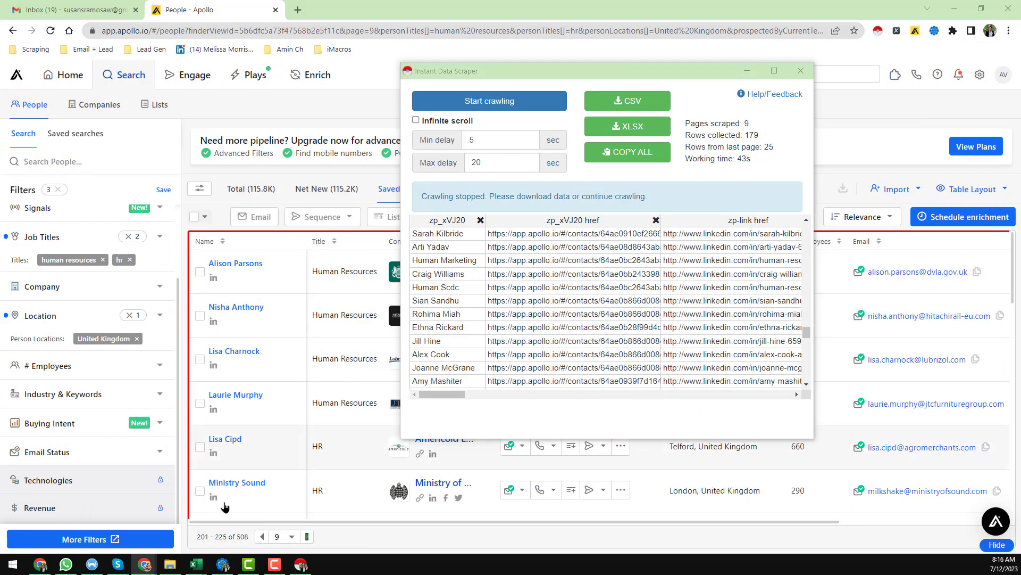
mouse_move(196, 570)
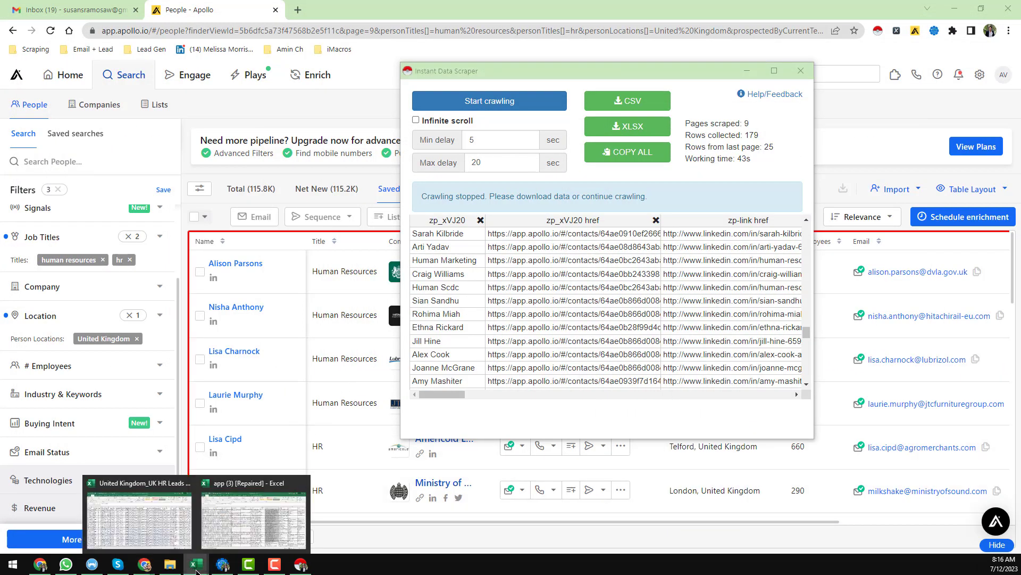
left_click(143, 528)
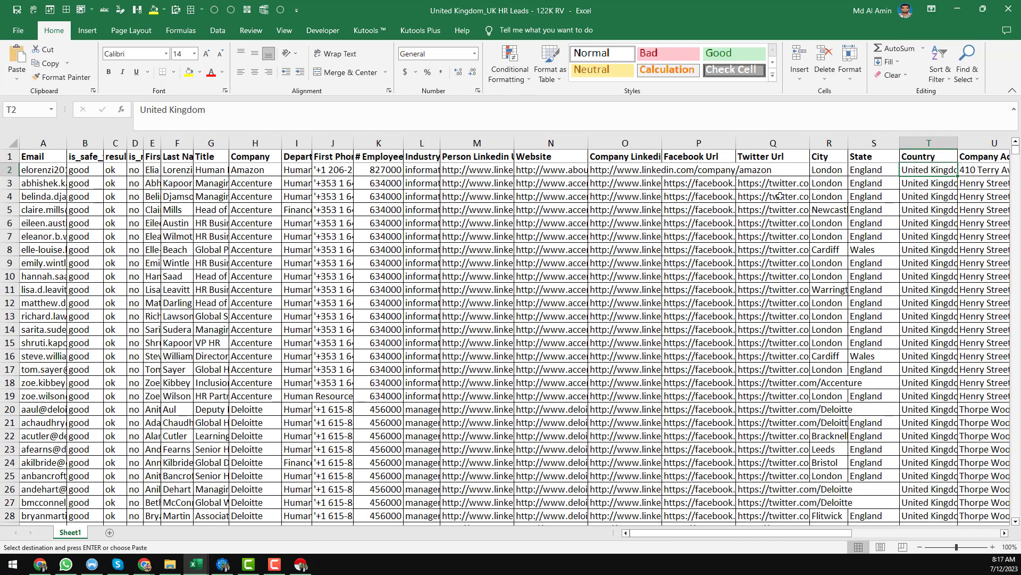
left_click(780, 196)
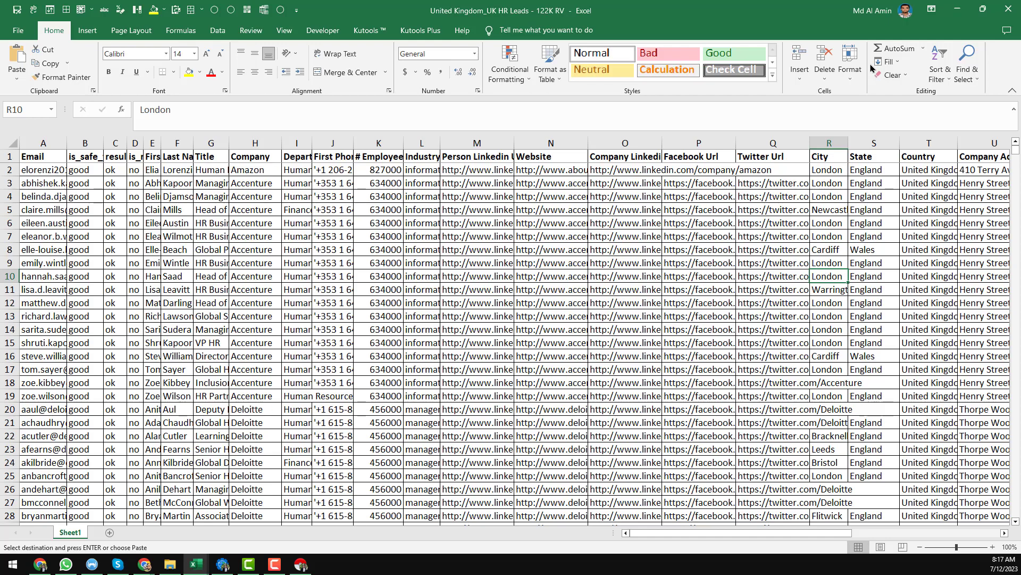
left_click(958, 10)
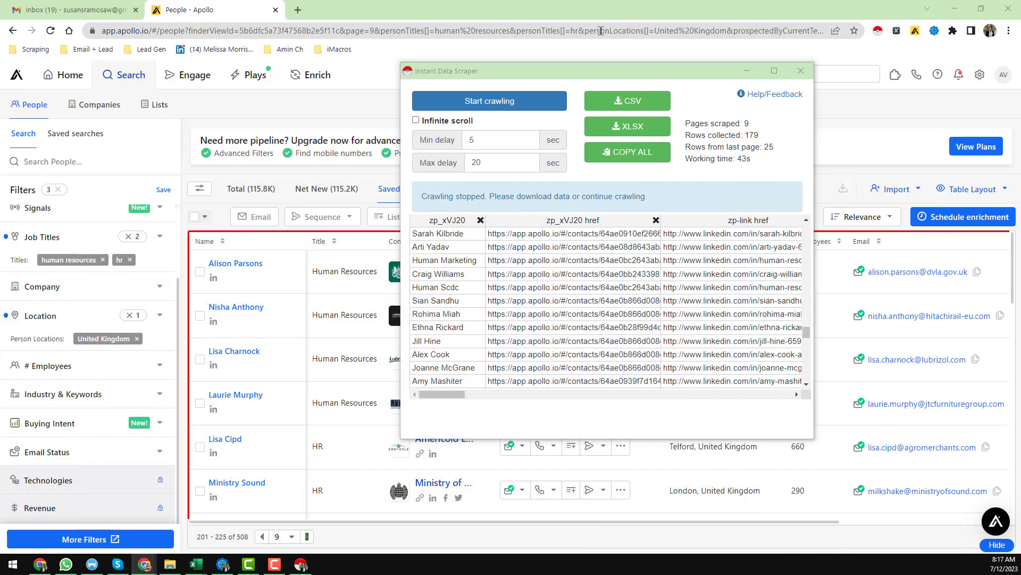